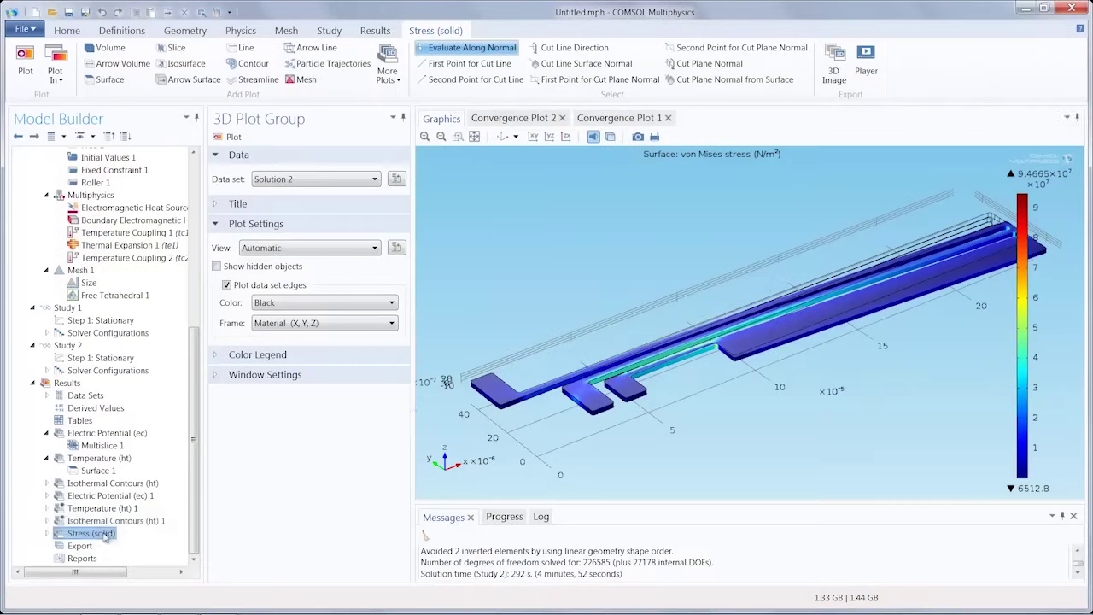
Begin a brand-new model with the Model Wizard from File > New
mouse_move(666, 304)
left_mouse_down()
mouse_move(683, 319)
mouse_move(674, 323)
left_mouse_up()
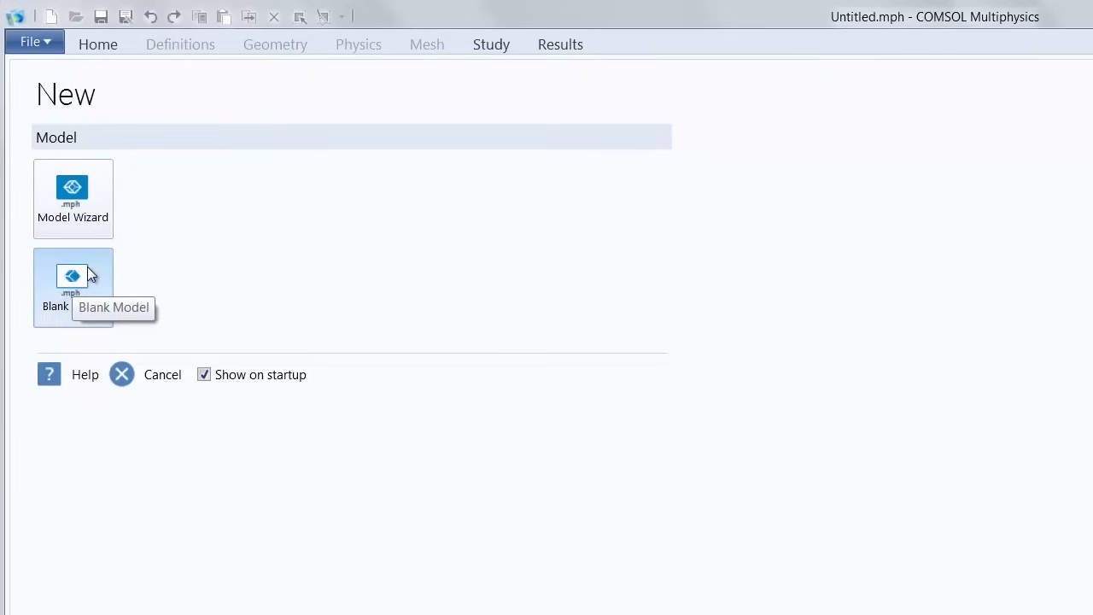
left_click(95, 189)
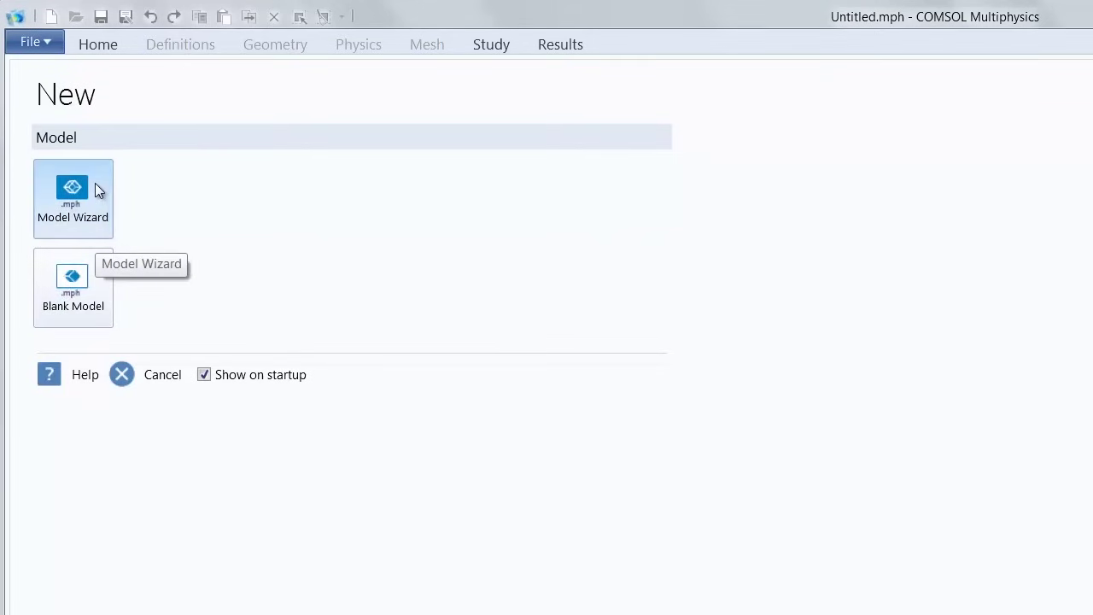
left_click(97, 189)
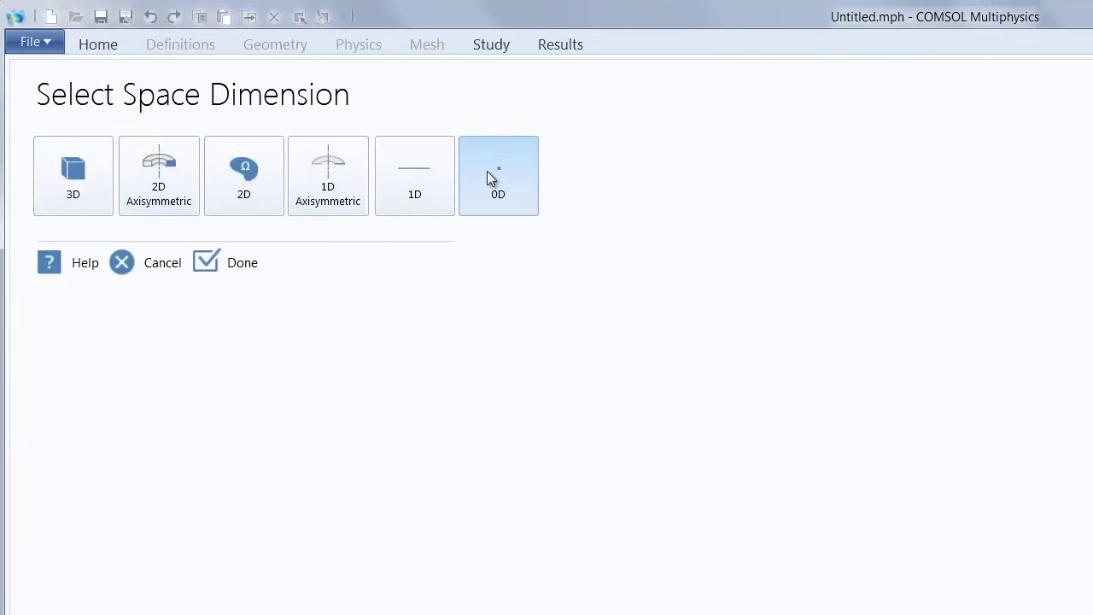
Choose 3D as the new model's space dimension
left_click(95, 178)
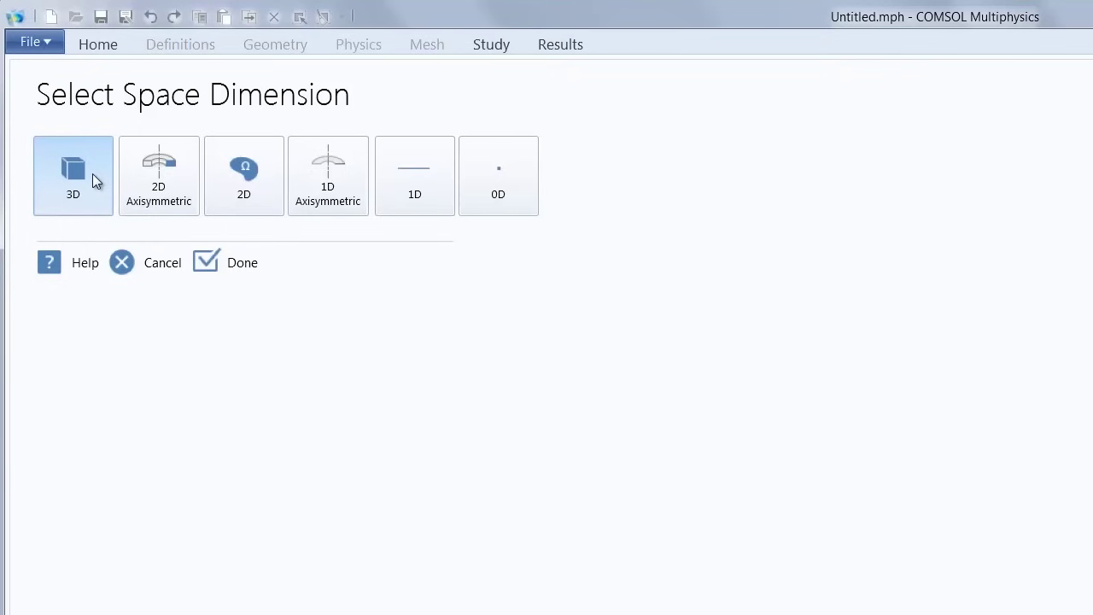
Collapse Recently Used and read the AC/DC, Acoustics, Chemical Species Transport and Electrochemistry descriptions
left_click(92, 173)
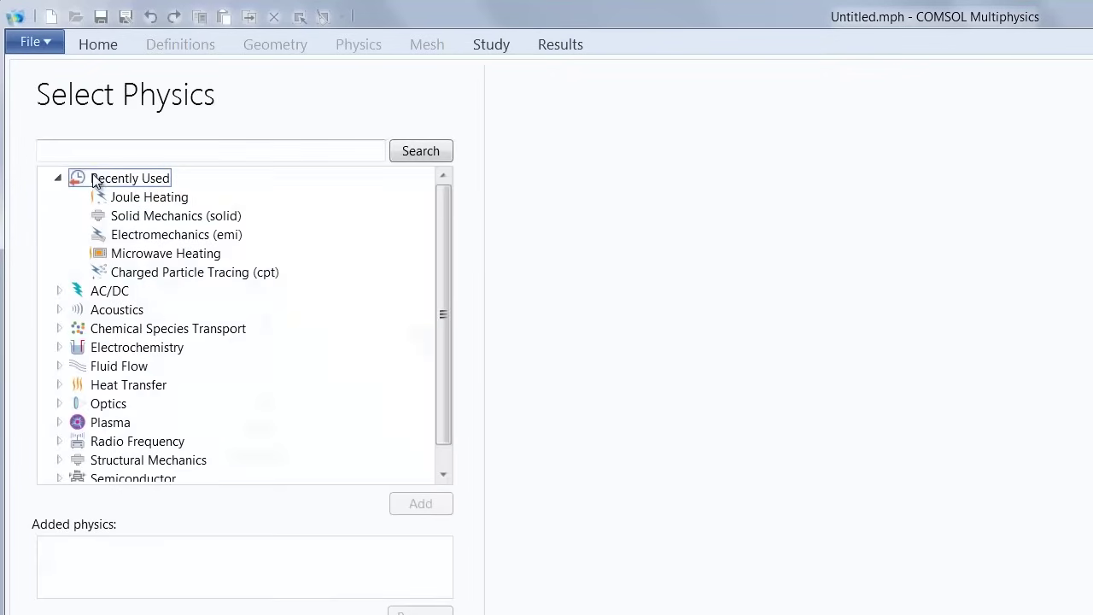
left_click(58, 178)
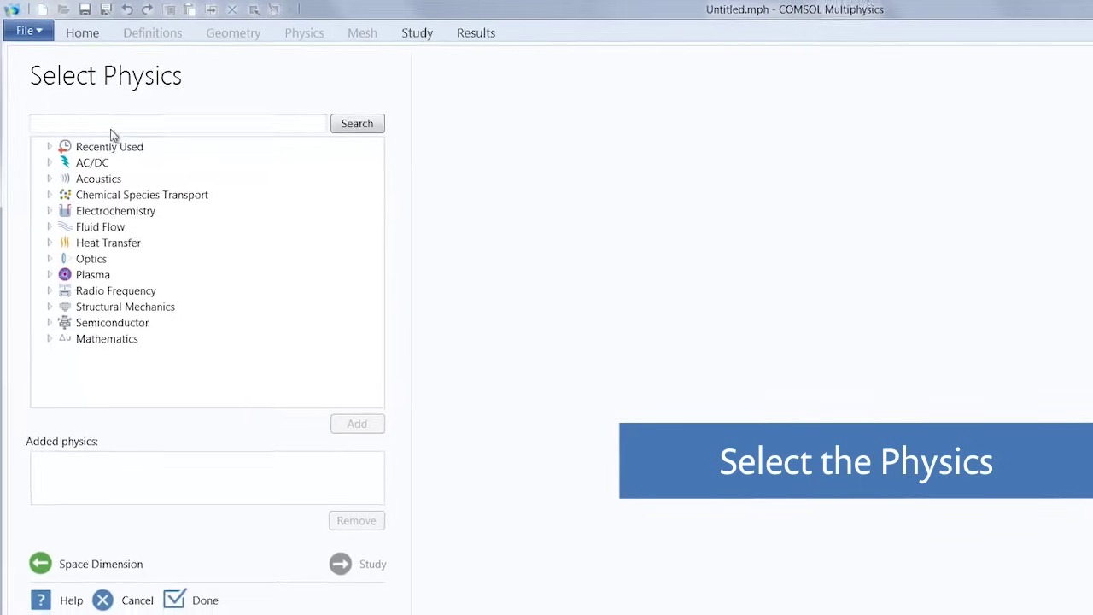
left_click(99, 159)
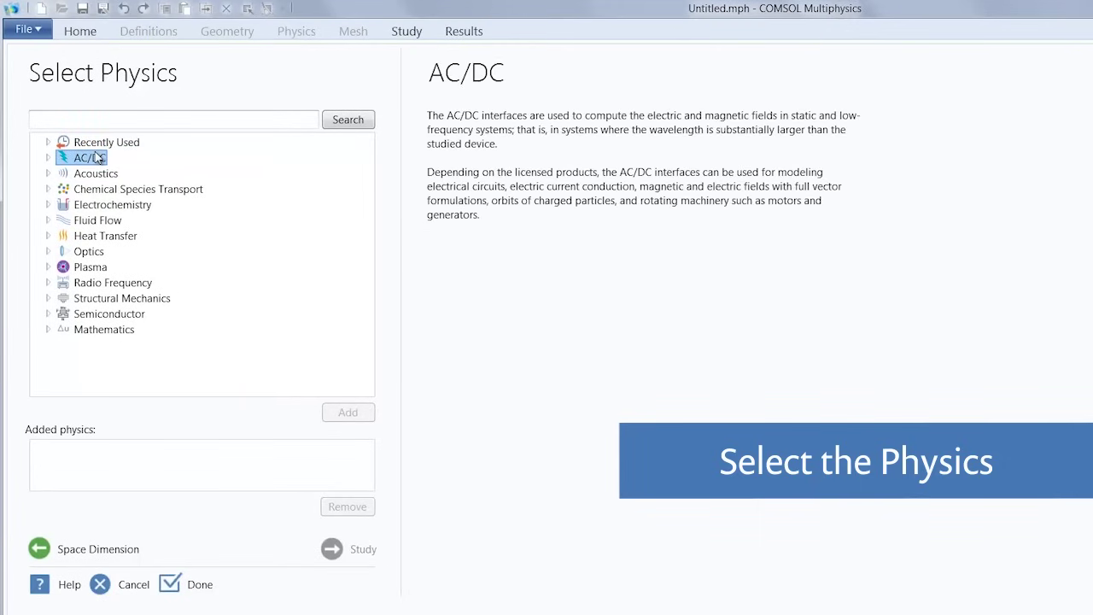
left_click(99, 175)
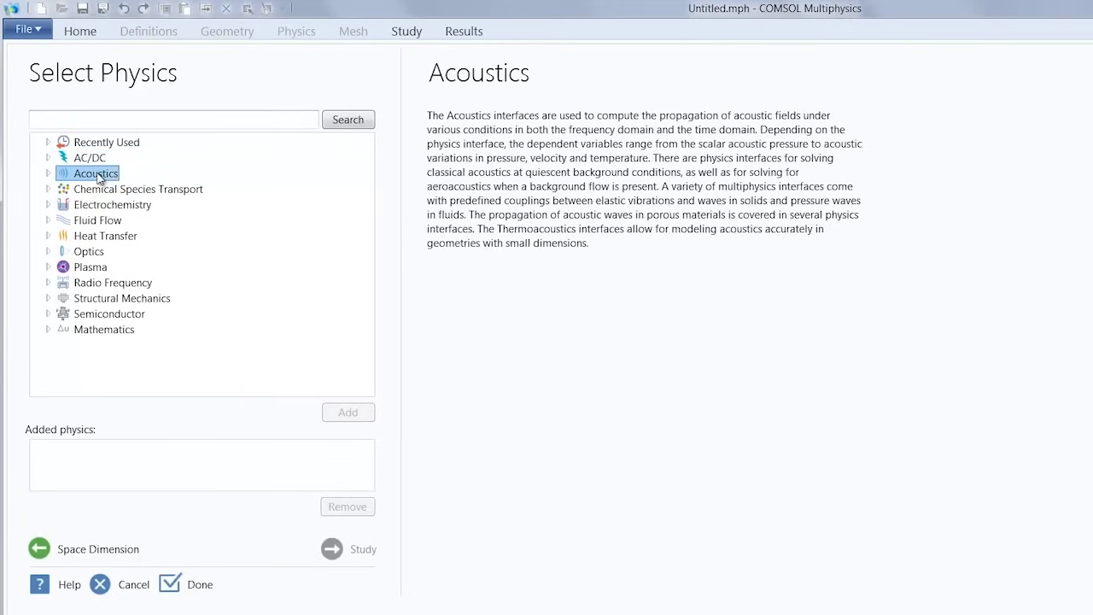
left_click(100, 192)
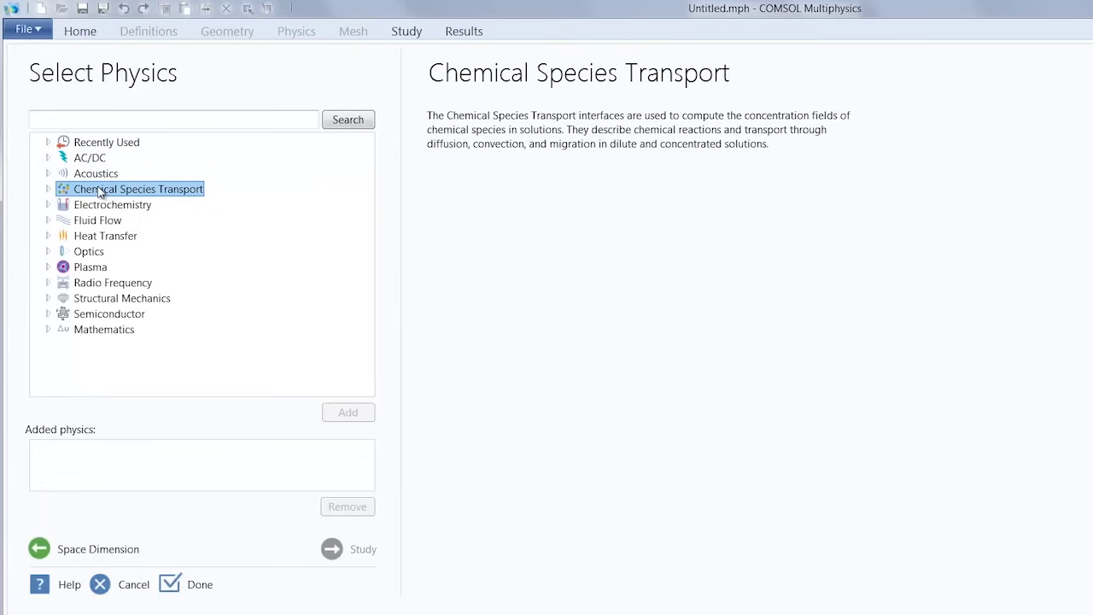
left_click(107, 208)
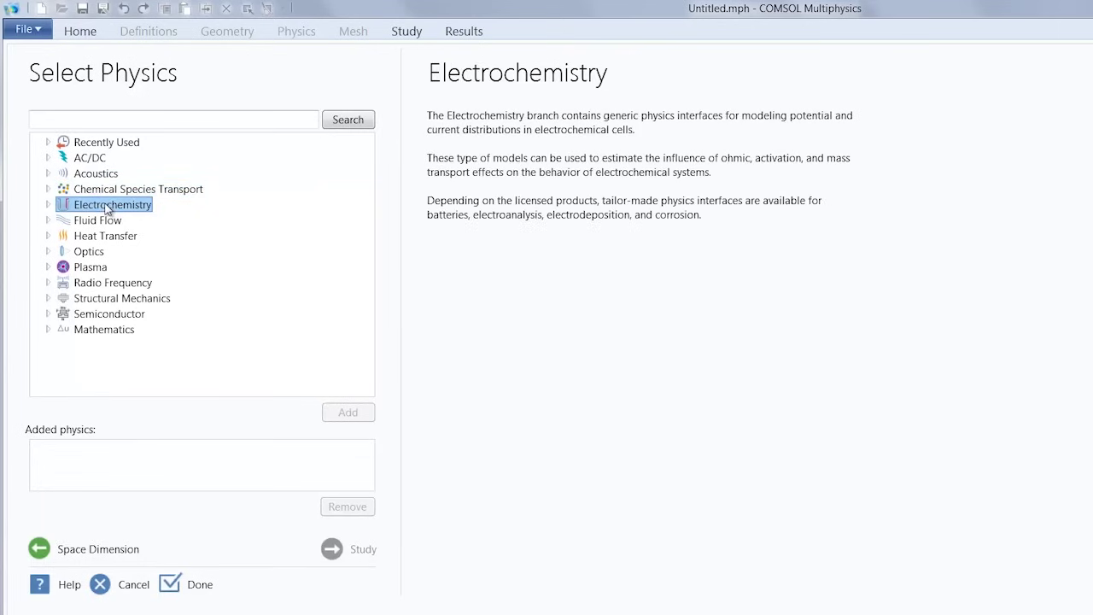
left_click(98, 218)
Read Fluid Flow, Heat Transfer, Optics, Plasma, RF, Structural Mechanics, Semiconductor and Mathematics descriptions
left_click(99, 222)
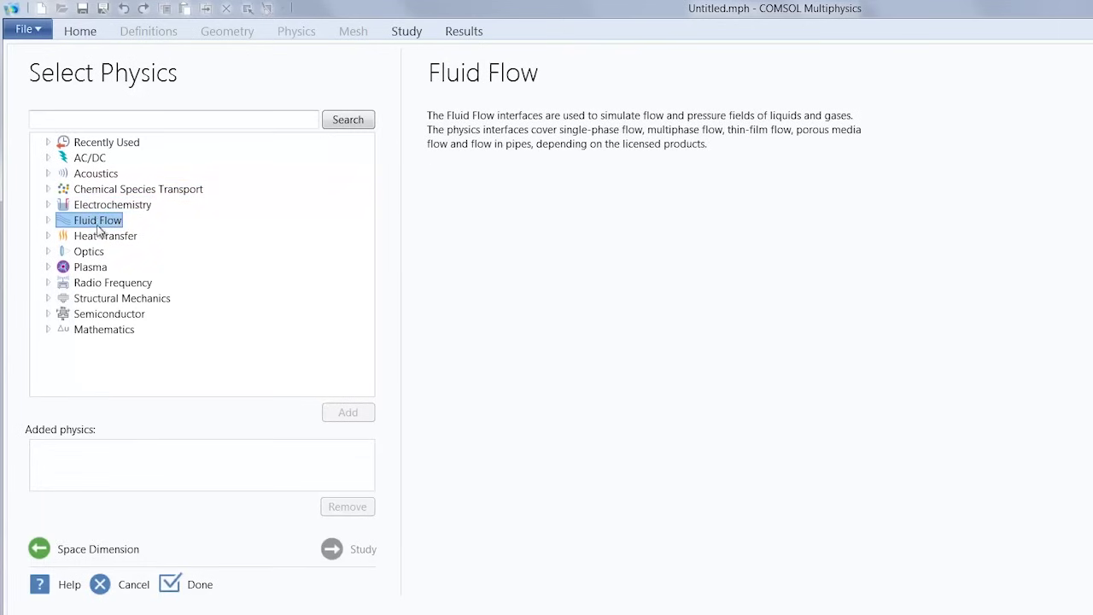
left_click(95, 240)
left_click(92, 253)
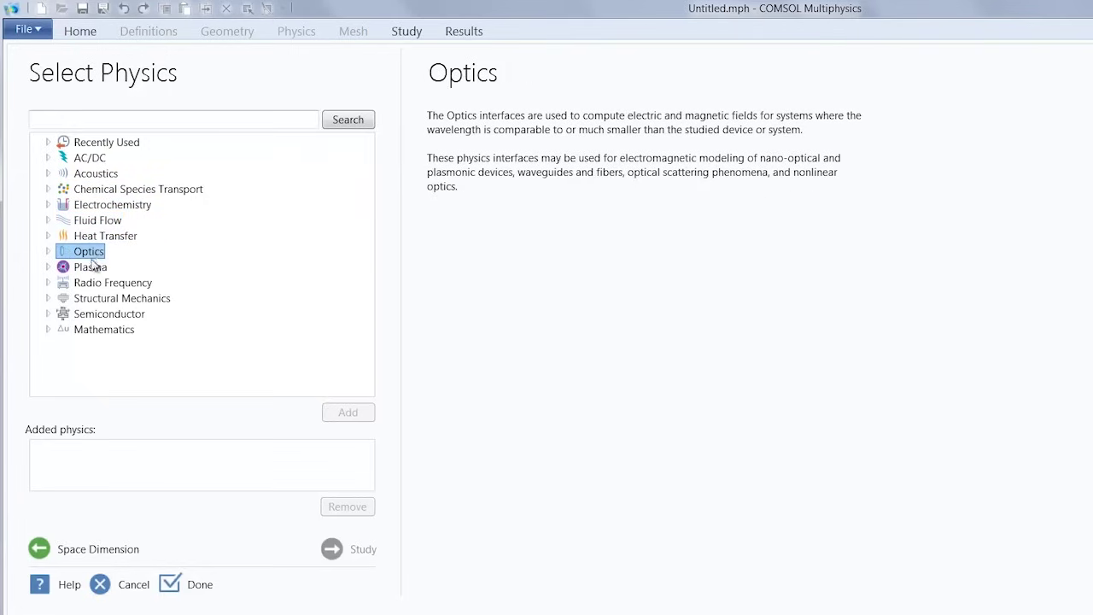
left_click(93, 270)
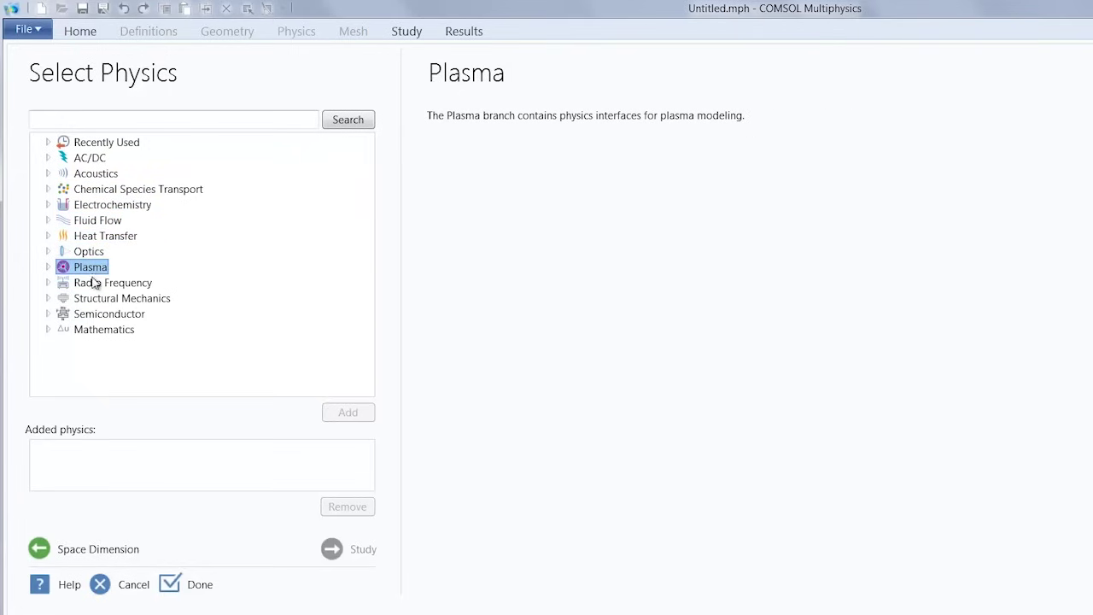
left_click(94, 283)
left_click(99, 295)
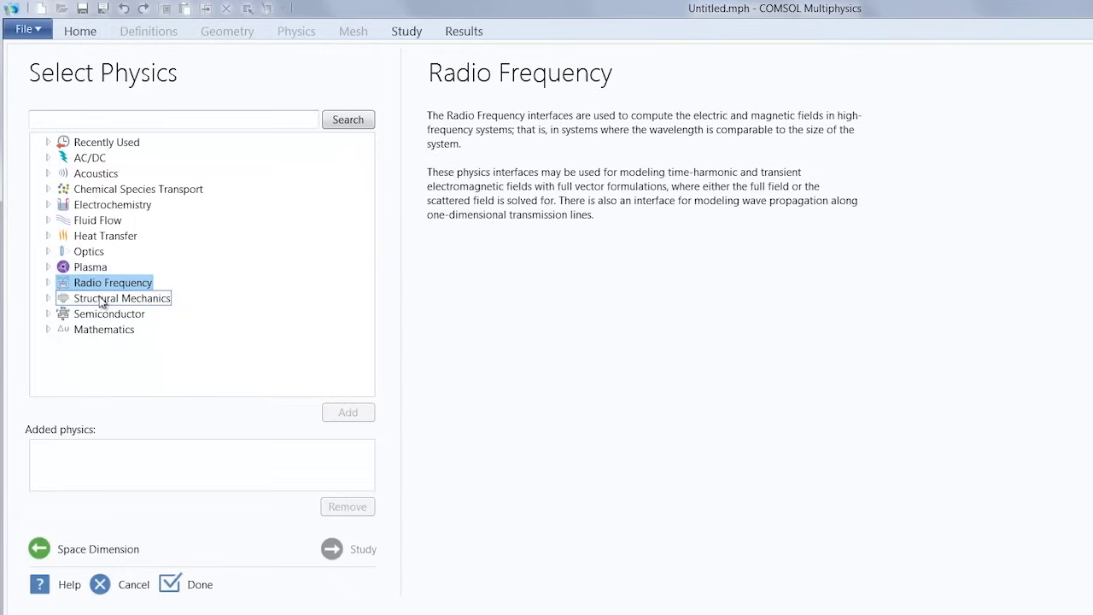
left_click(103, 316)
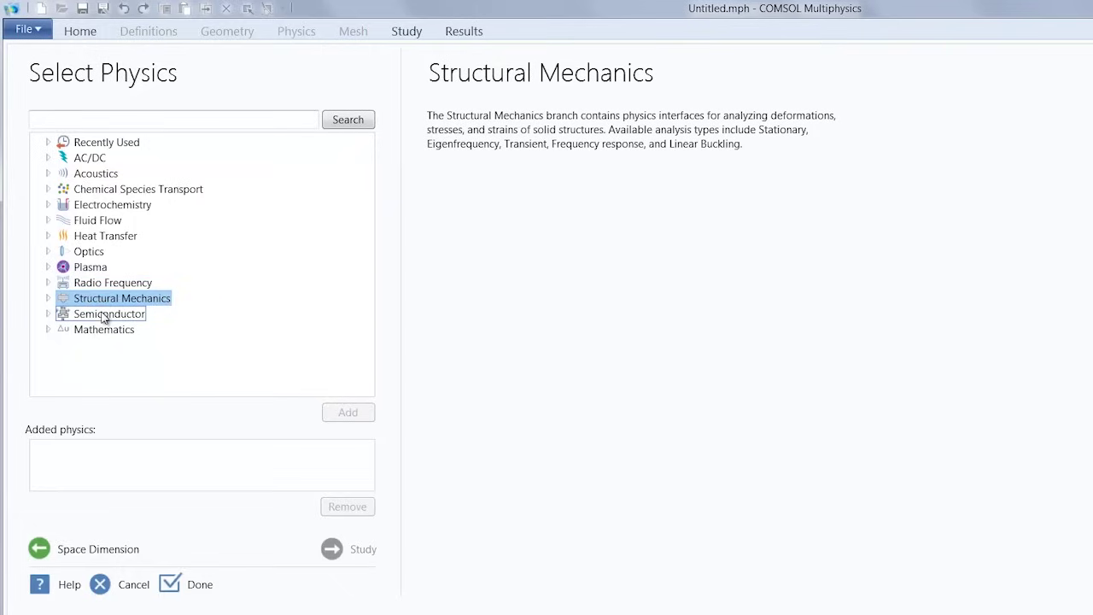
left_click(102, 330)
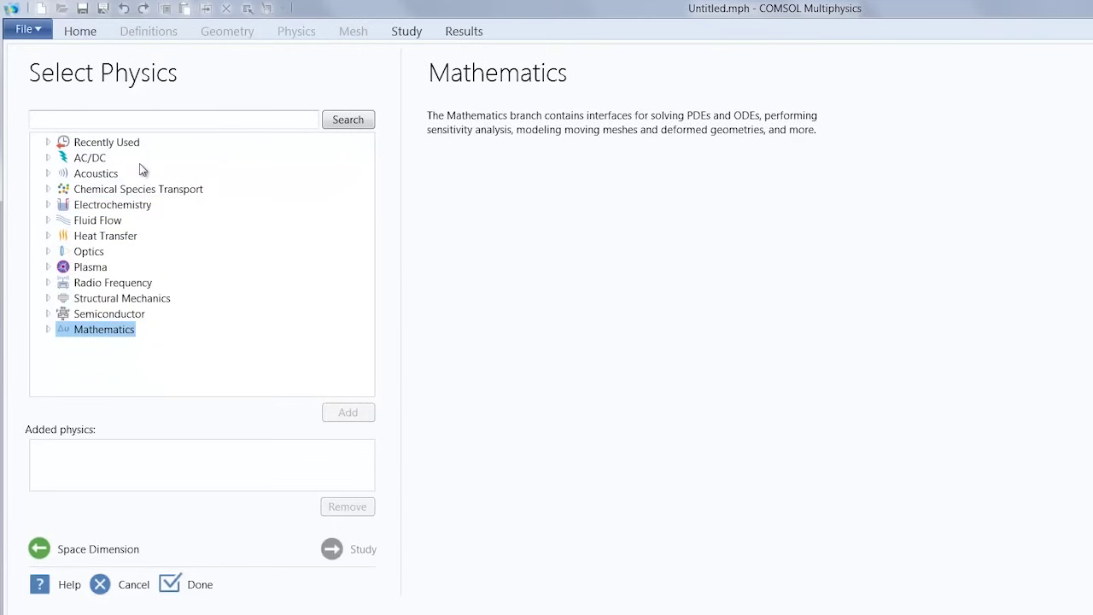
Expand AC/DC, read about Electrical Circuit (cir), then show the Fluid Flow description
left_click(90, 159)
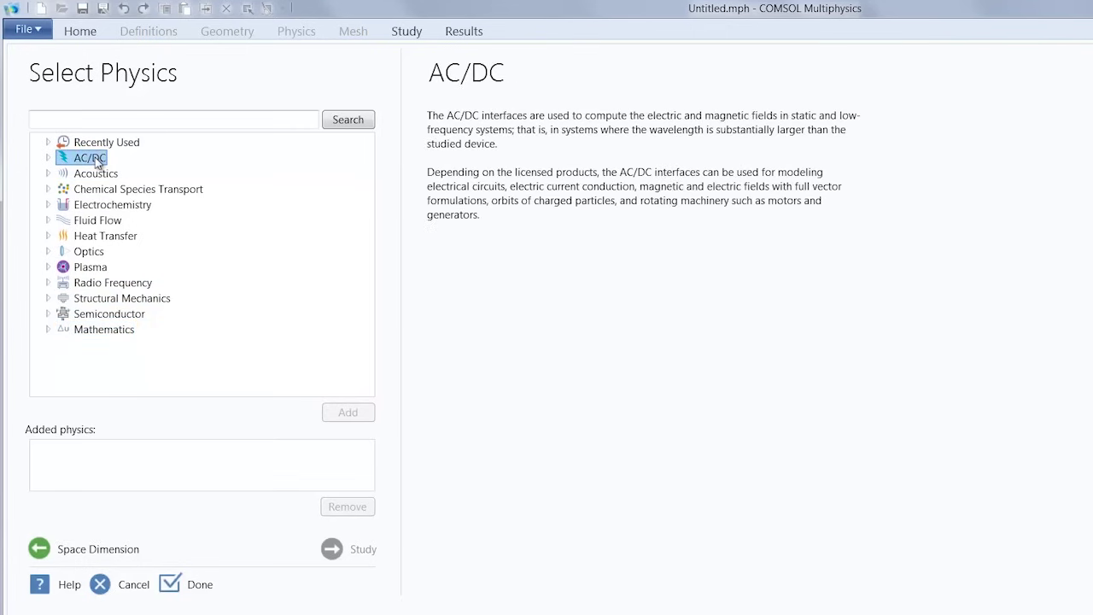
left_click(47, 160)
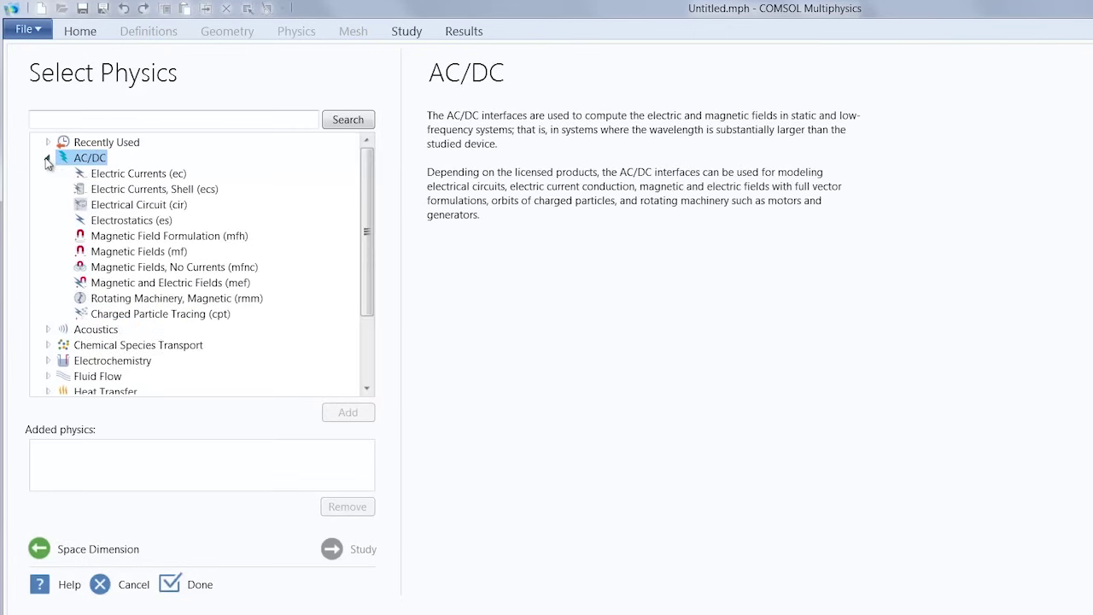
left_click(111, 208)
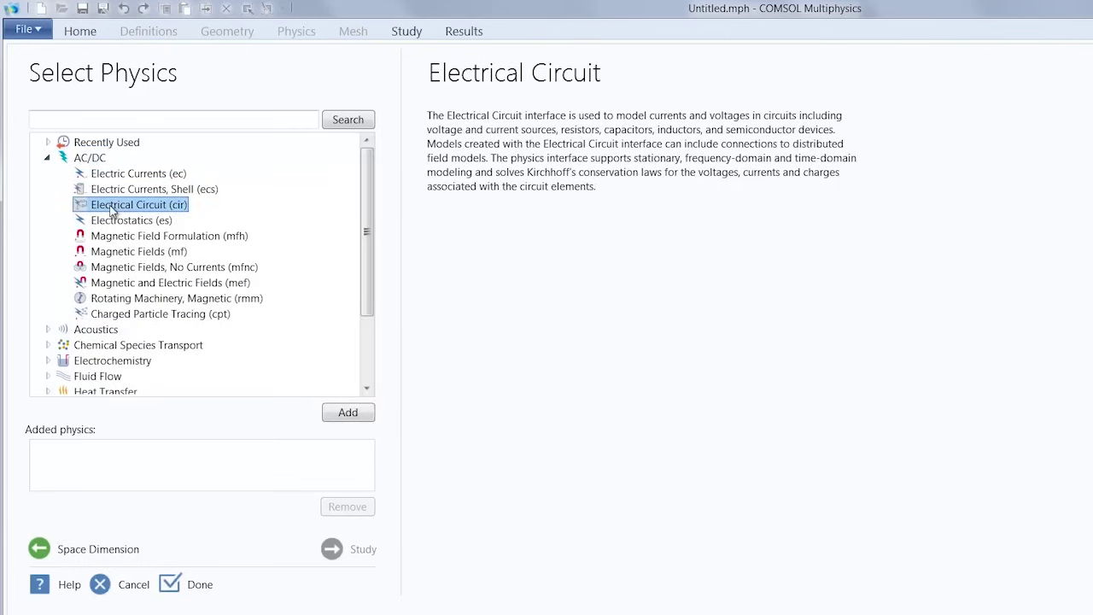
left_click_drag(365, 245, 366, 292)
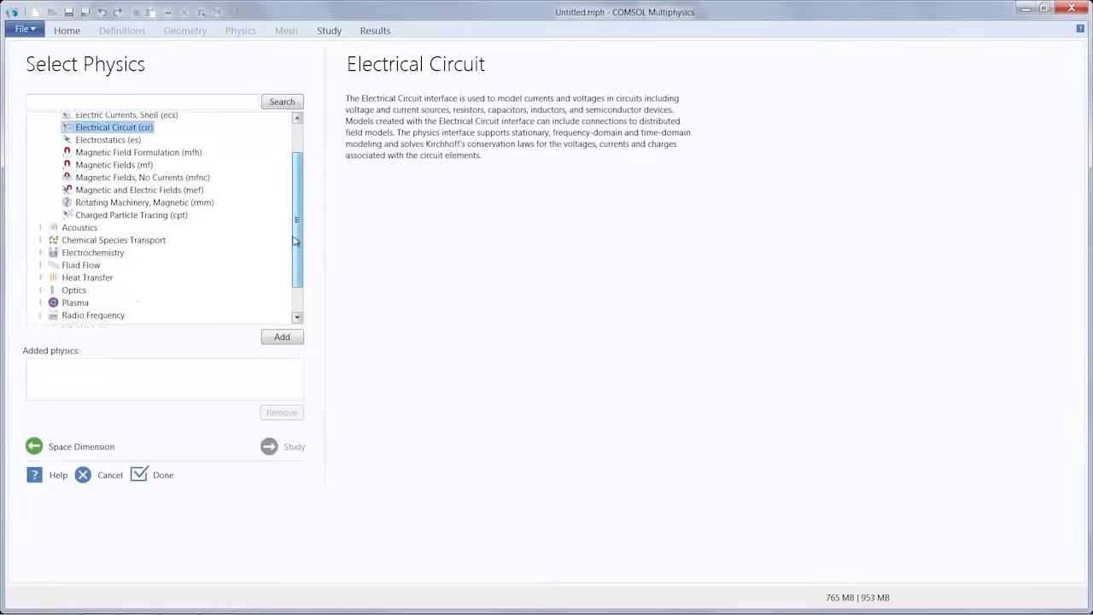
left_click_drag(294, 242, 287, 268)
left_click(84, 229)
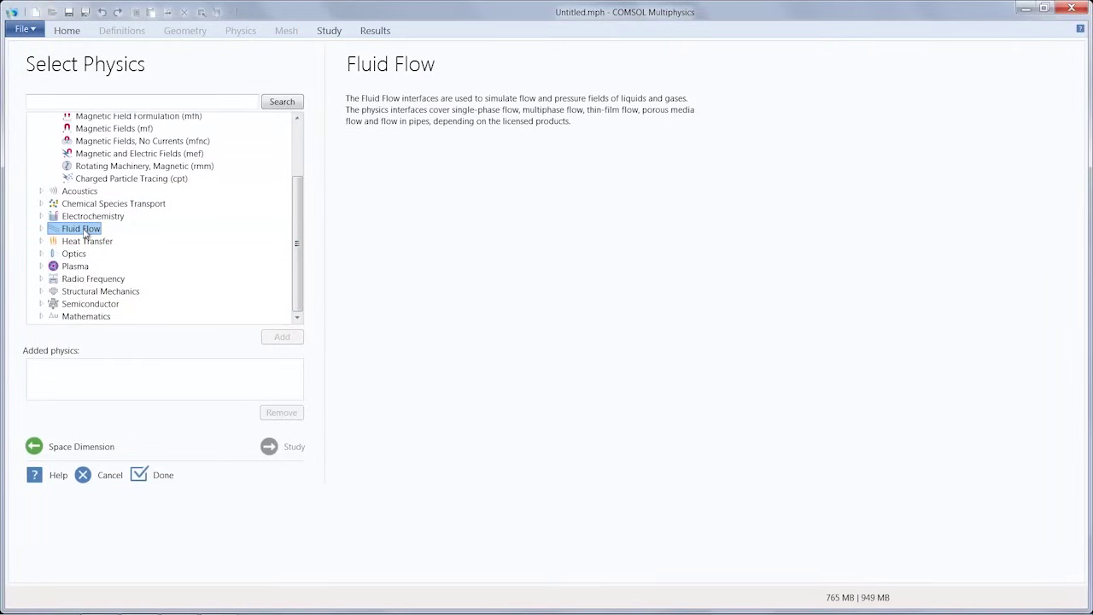
Under Fluid Flow, read the Fluid-Structure Interaction (fsi) description and its Help documentation
left_click(41, 228)
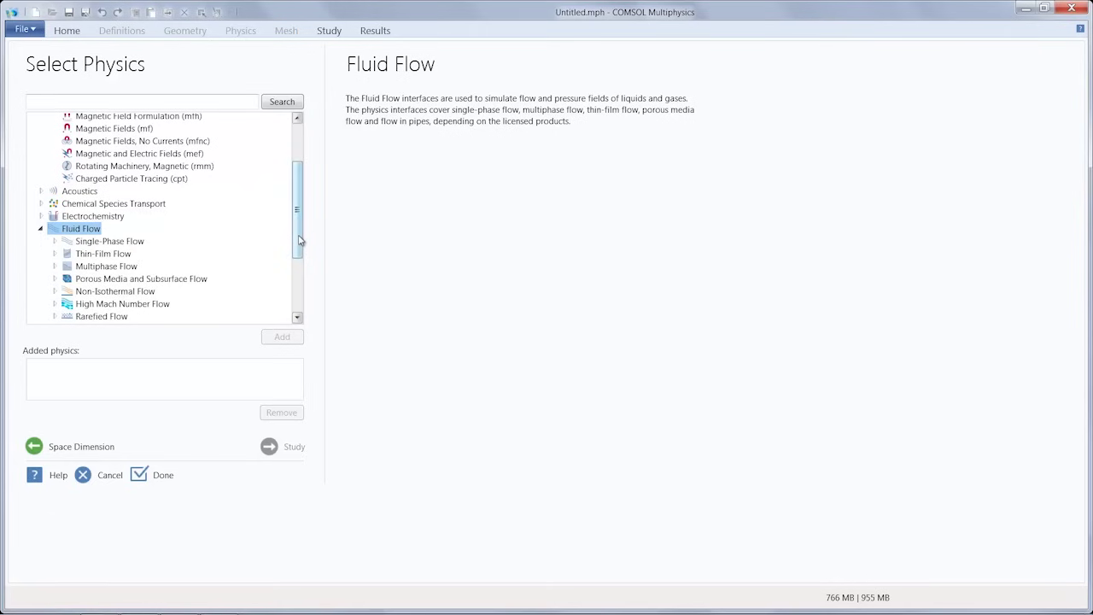
scroll(285, 236, "down", 3)
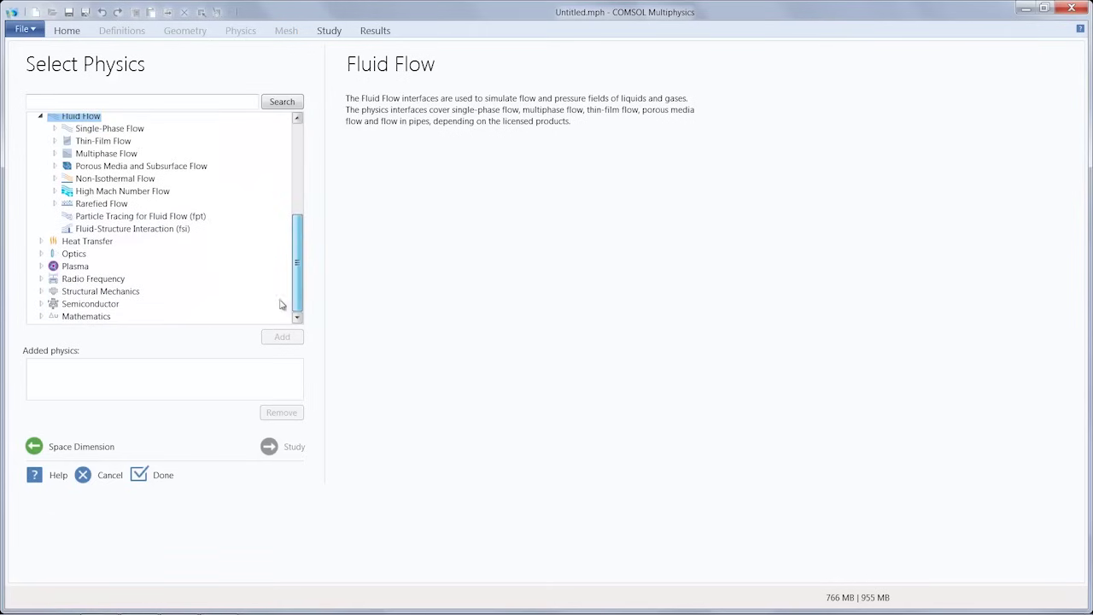
left_click(143, 230)
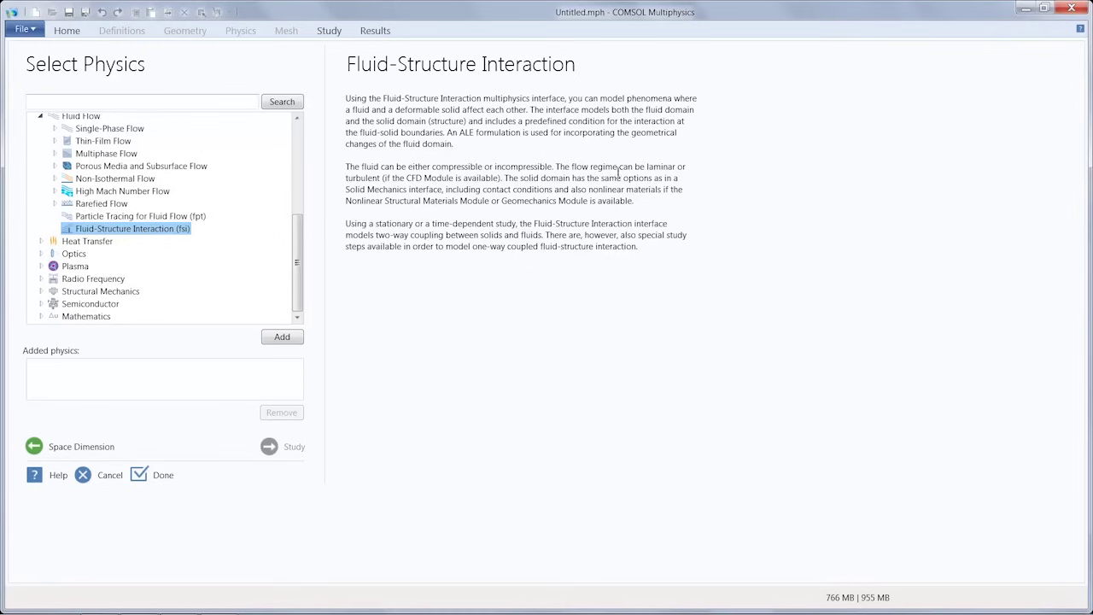
left_click(1080, 30)
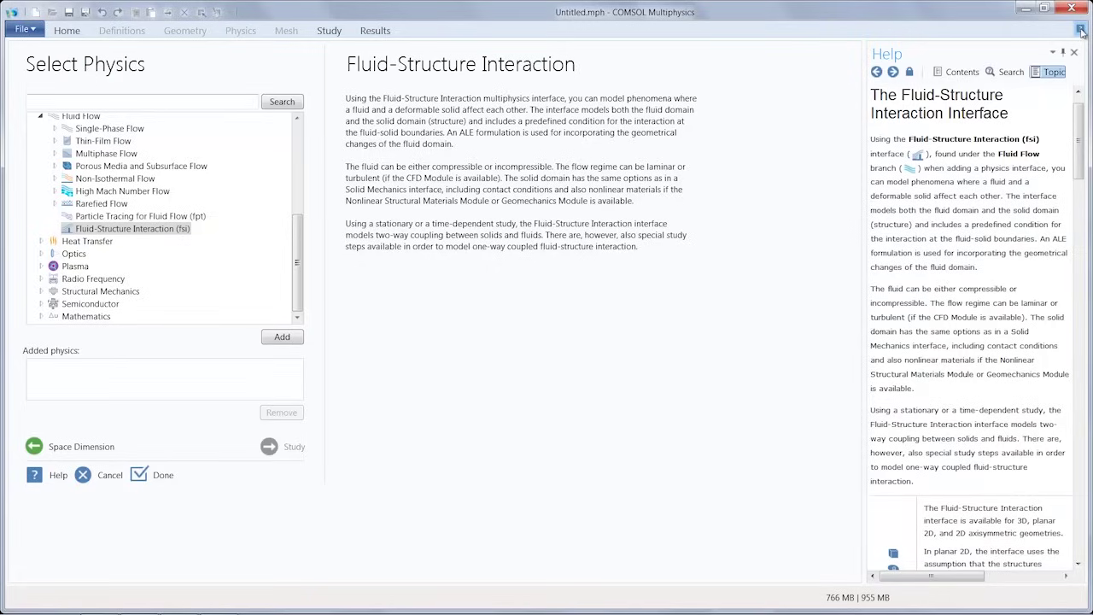
left_click(1074, 53)
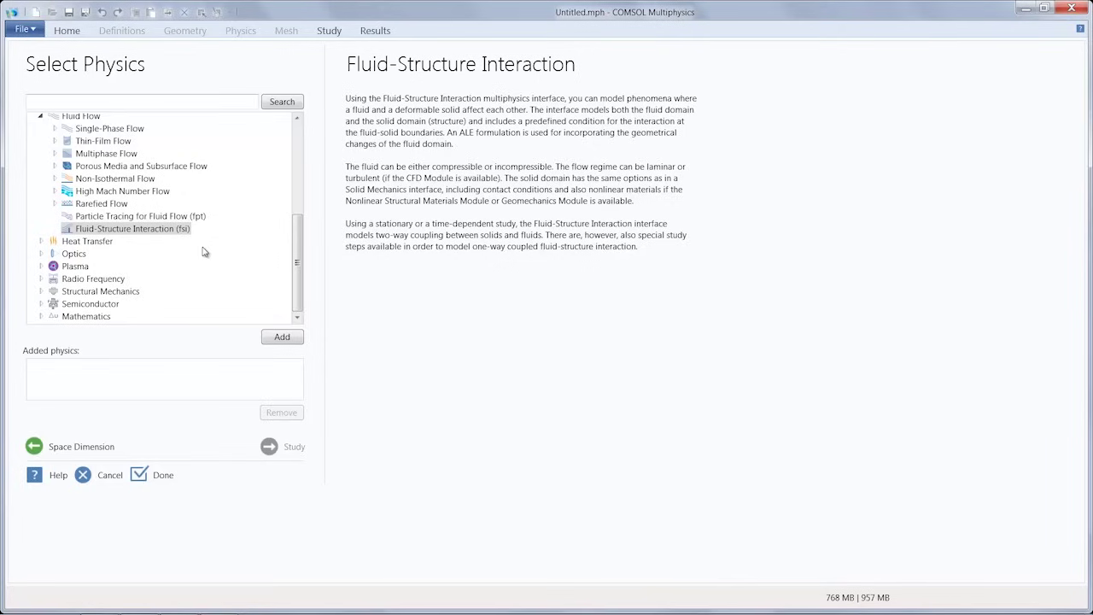
Show the Heat Transfer description and expand its interfaces down to Thermoelectric Effect
left_click(83, 243)
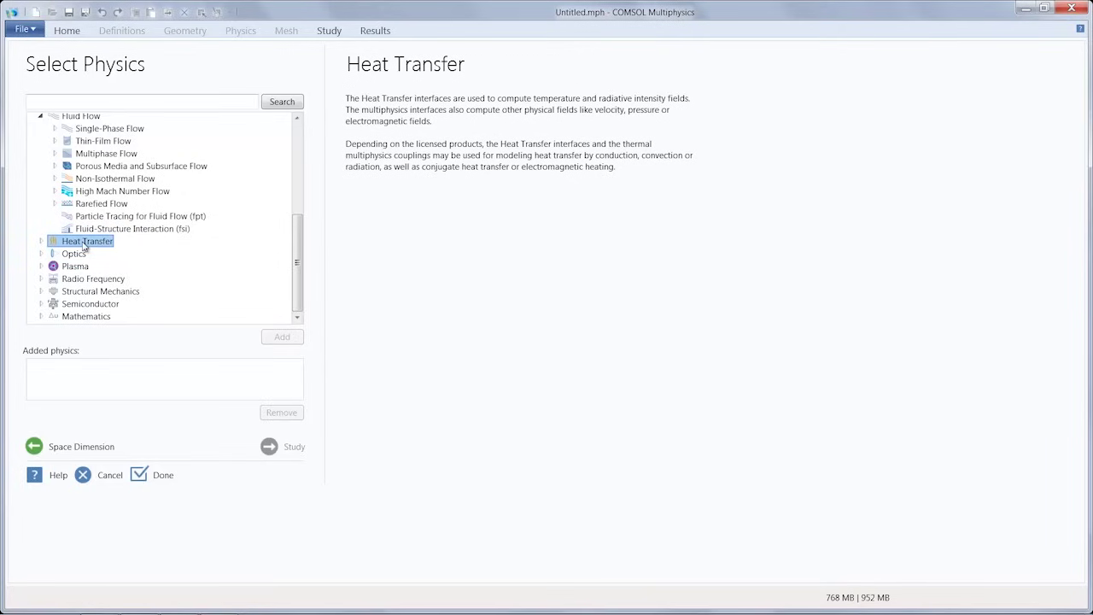
left_click(41, 241)
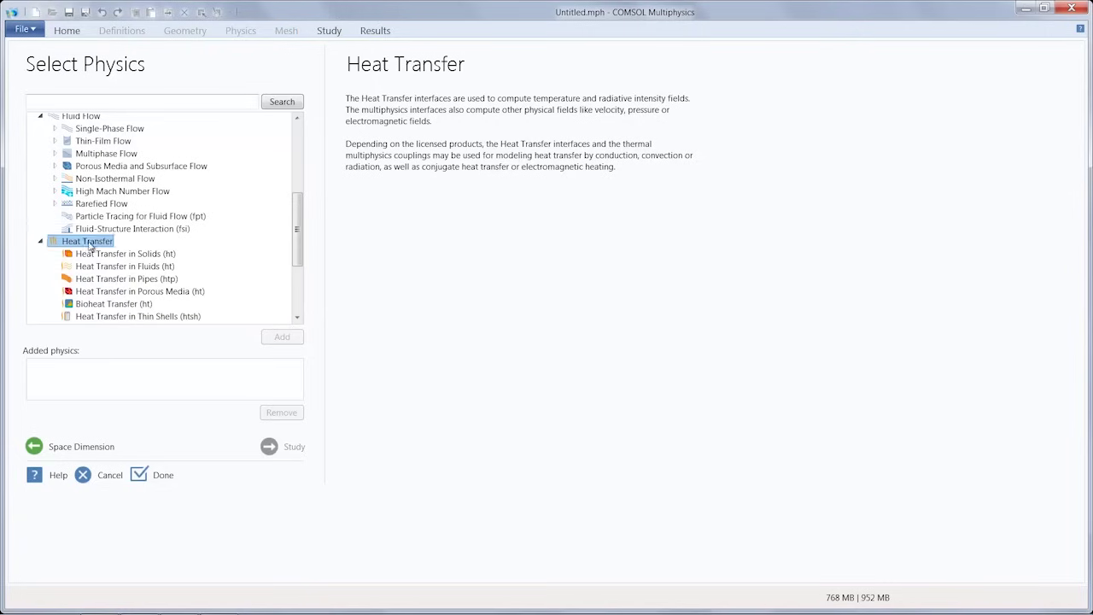
scroll(256, 248, "down", 3)
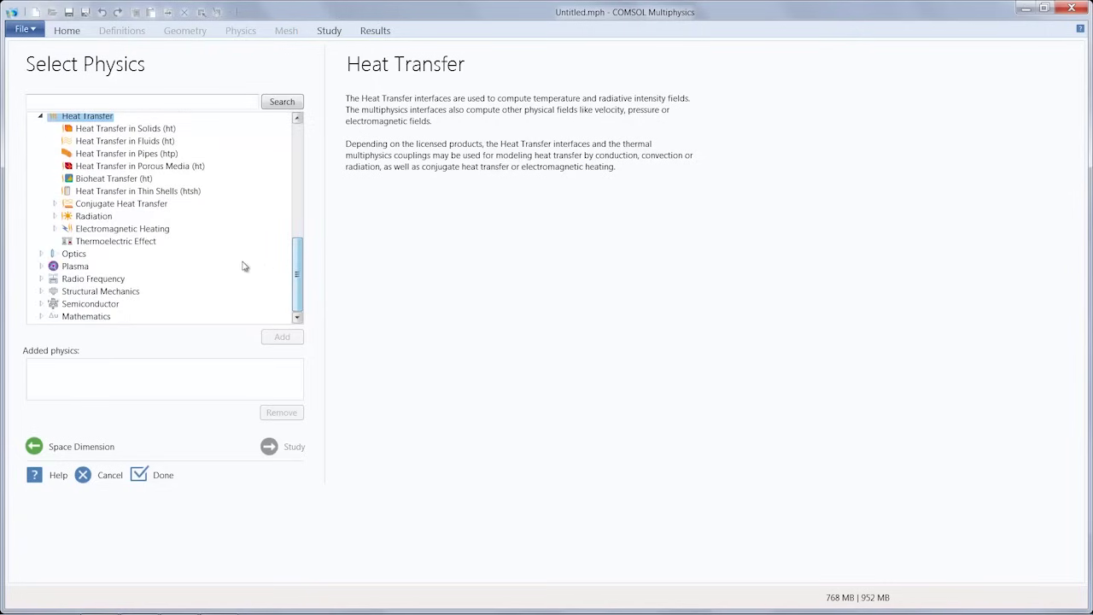
Add the Joule Heating interface from Heat Transfer > Electromagnetic Heating
left_click(133, 231)
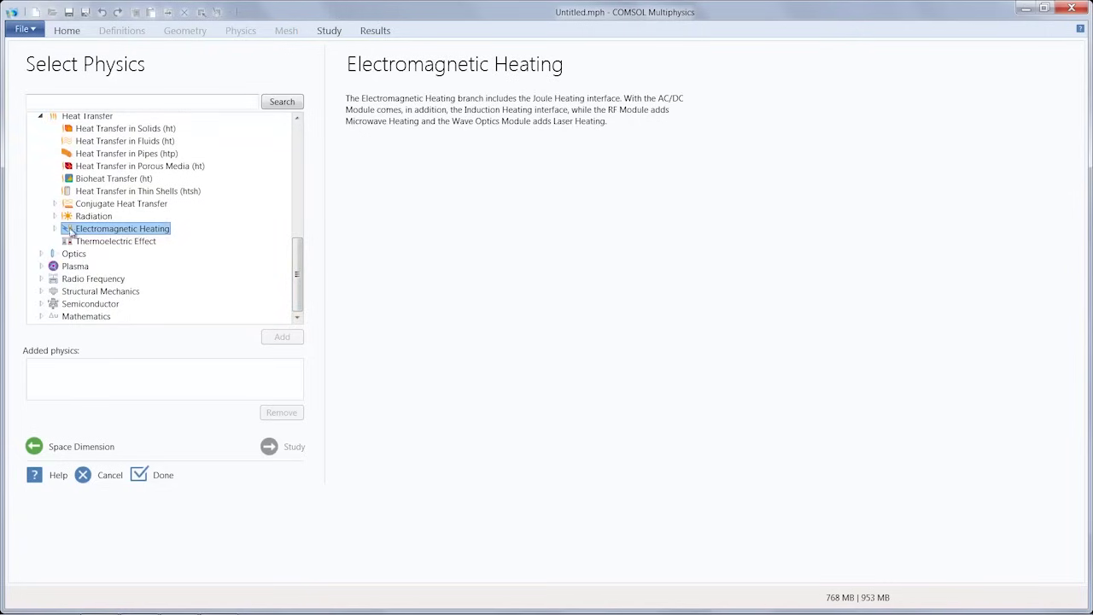
left_click(56, 230)
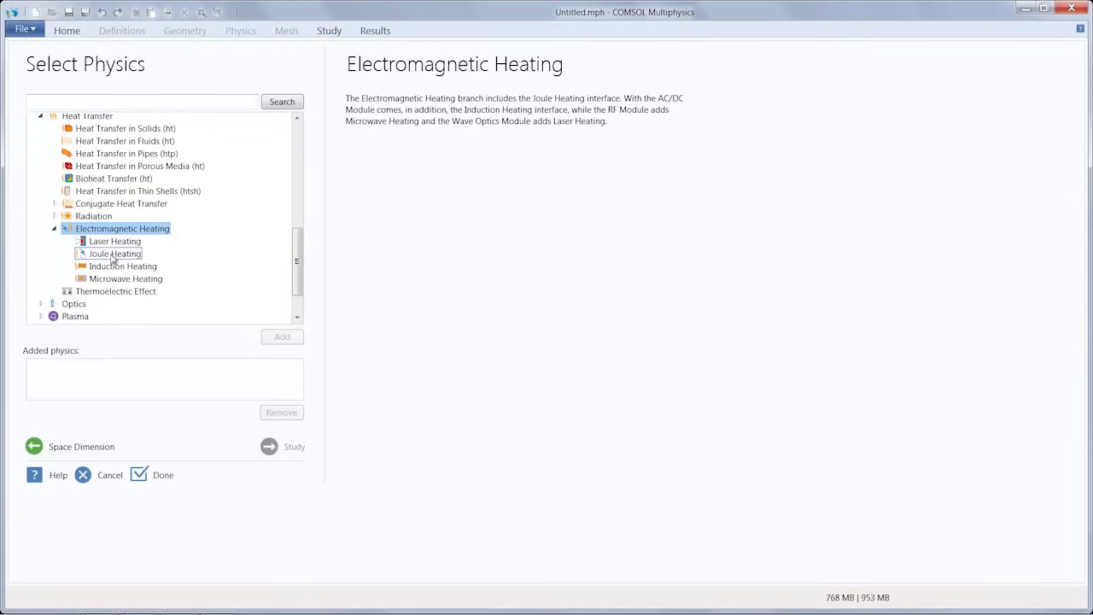
left_click(111, 255)
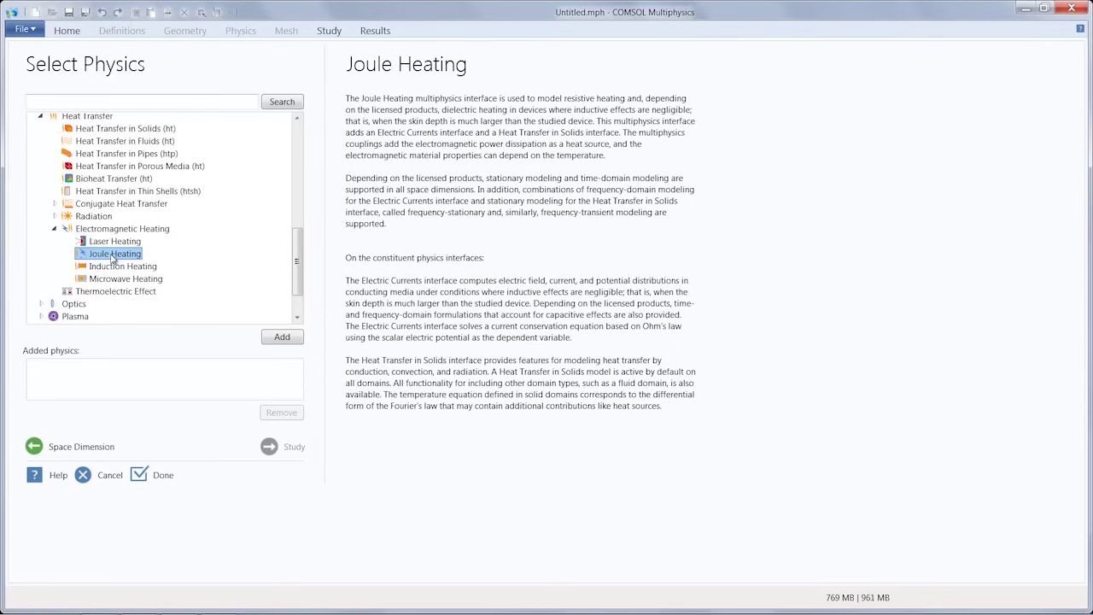
left_click(280, 339)
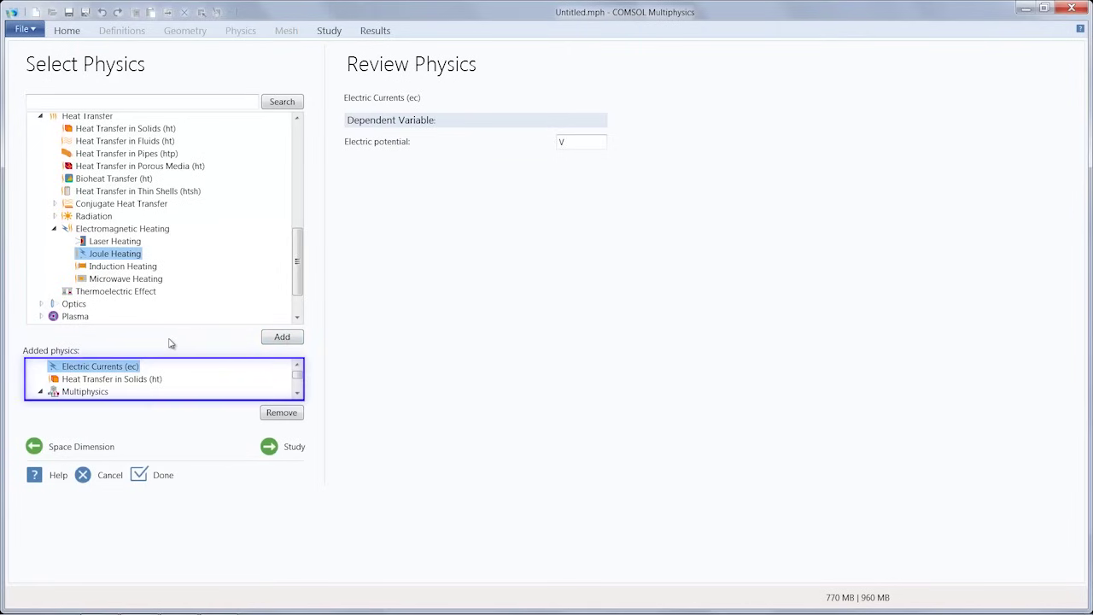
left_click(127, 381)
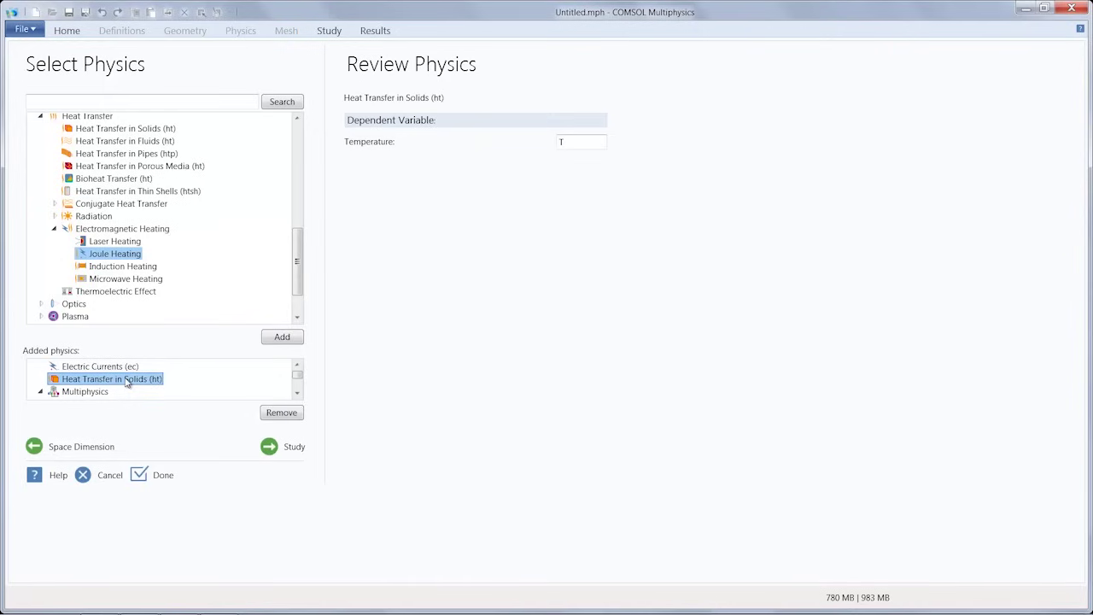
left_click(297, 394)
left_click(297, 394)
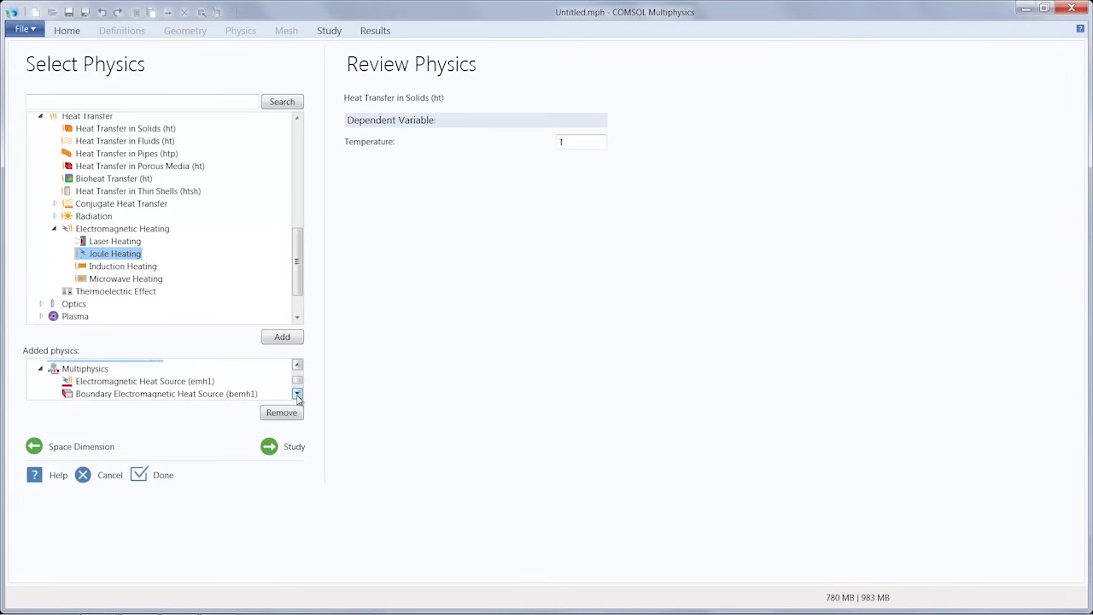
left_click(297, 395)
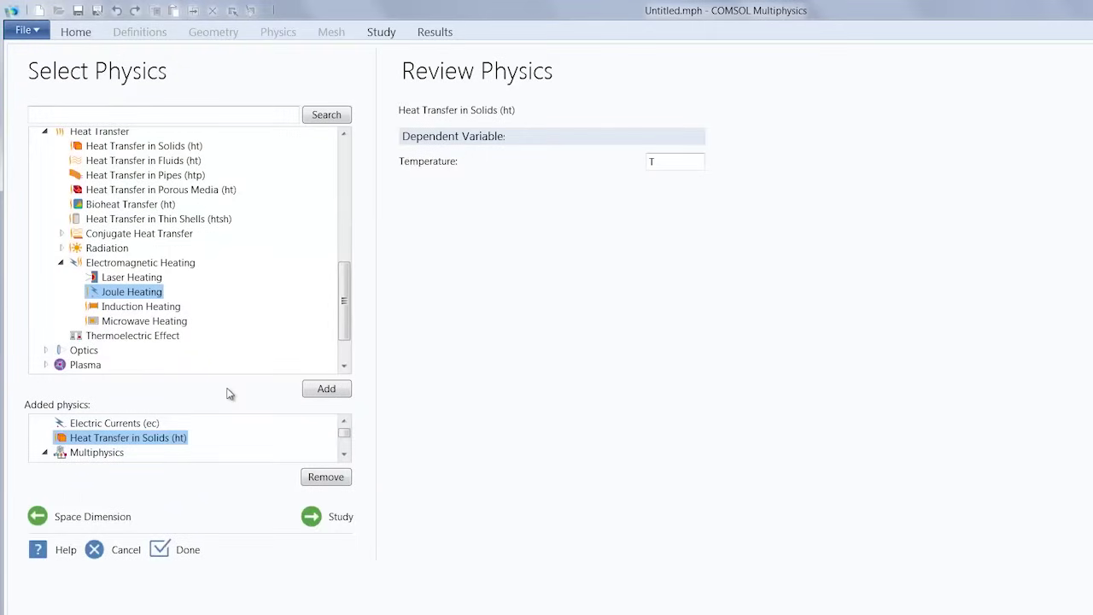
left_click(136, 424)
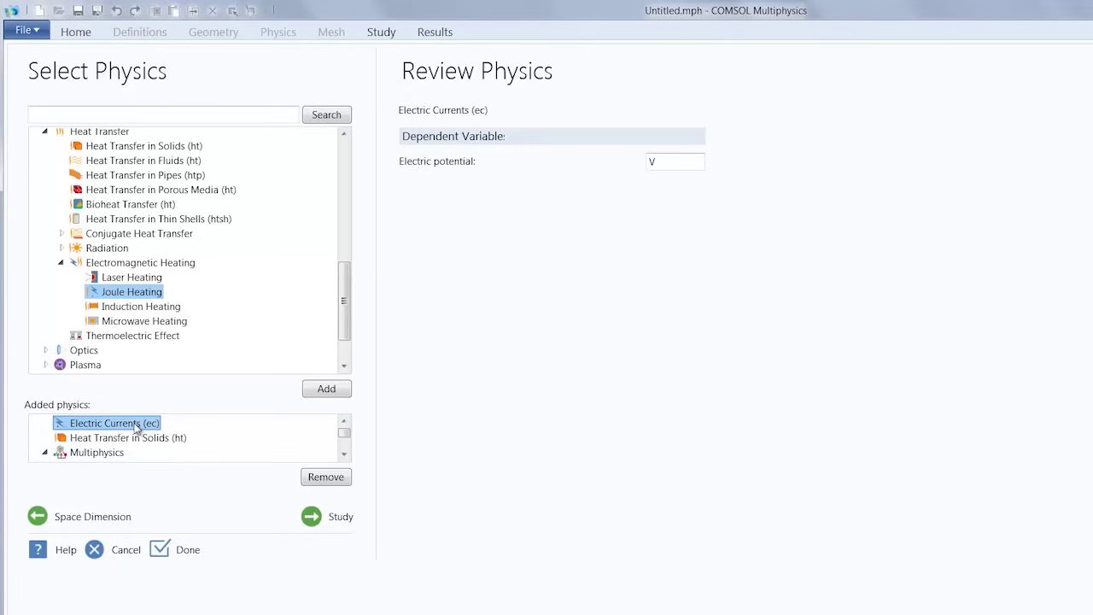
left_click(147, 439)
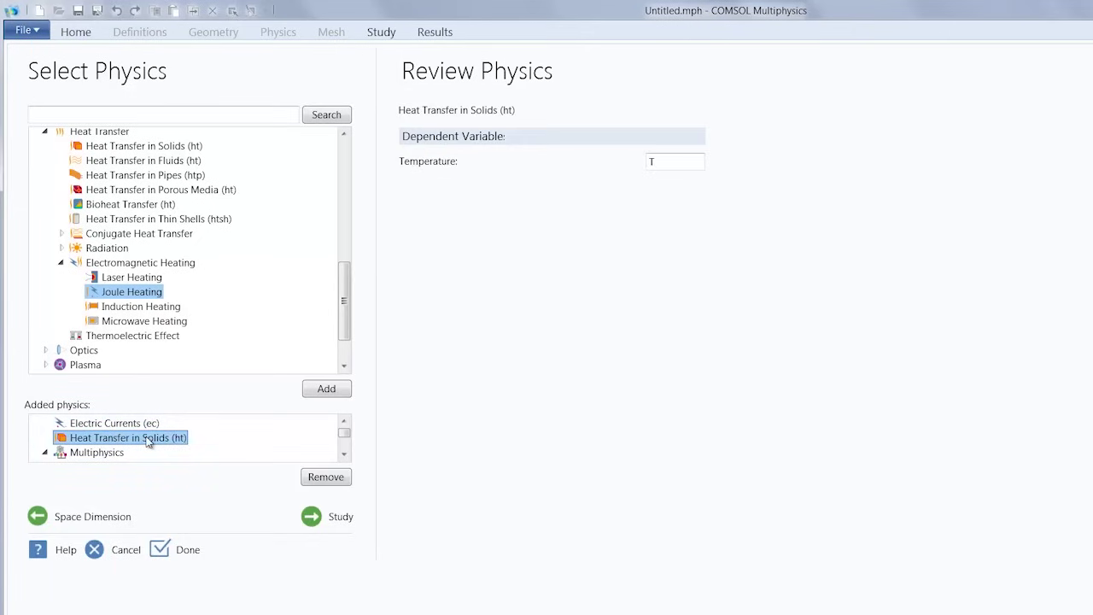
left_click(344, 457)
left_click(344, 457)
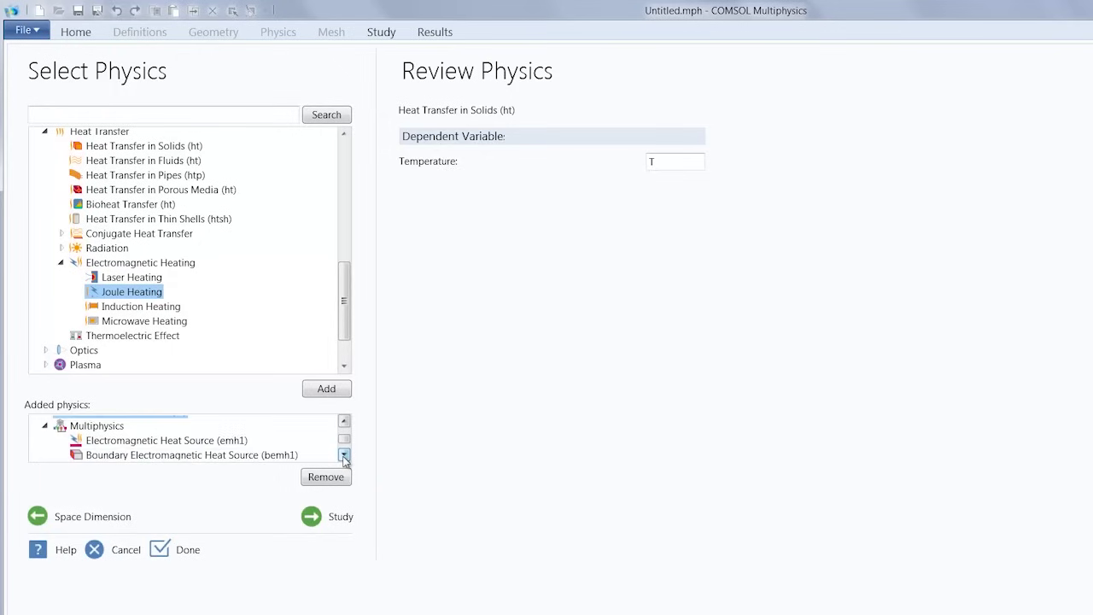
left_click(344, 457)
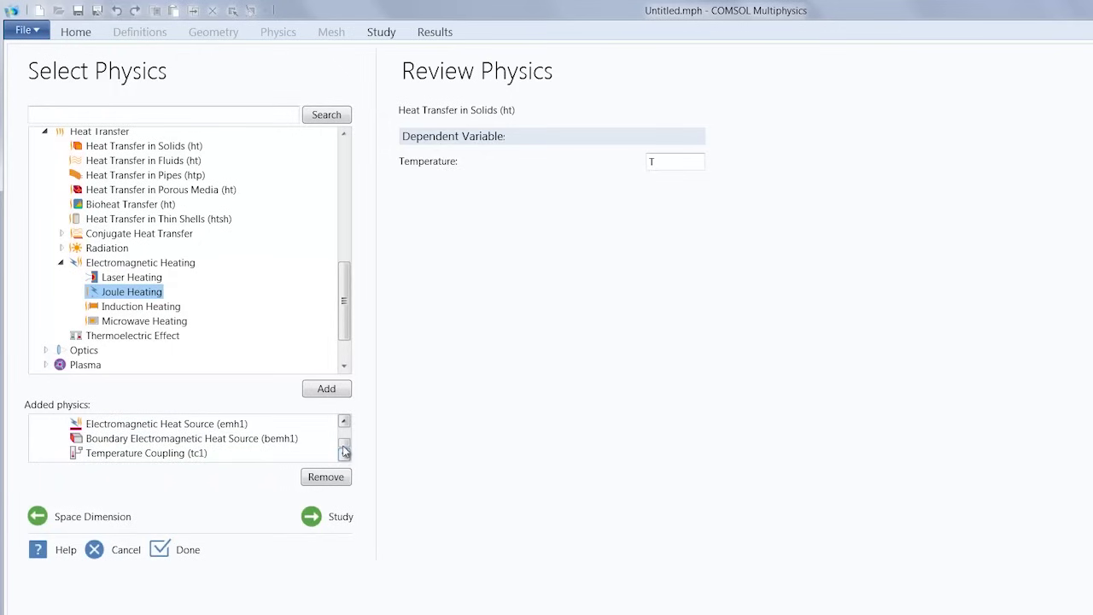
left_click_drag(344, 451, 344, 431)
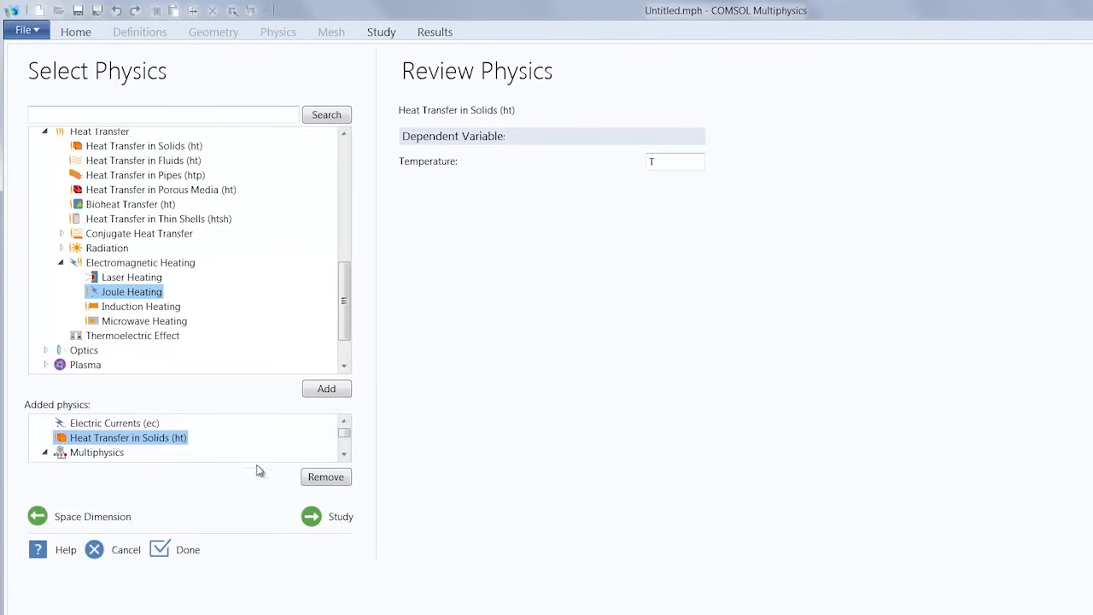
Compare the preset studies: Frequency-Stationary, Frequency-Transient, Small-Signal, Stationary and Time Dependent
left_click(323, 518)
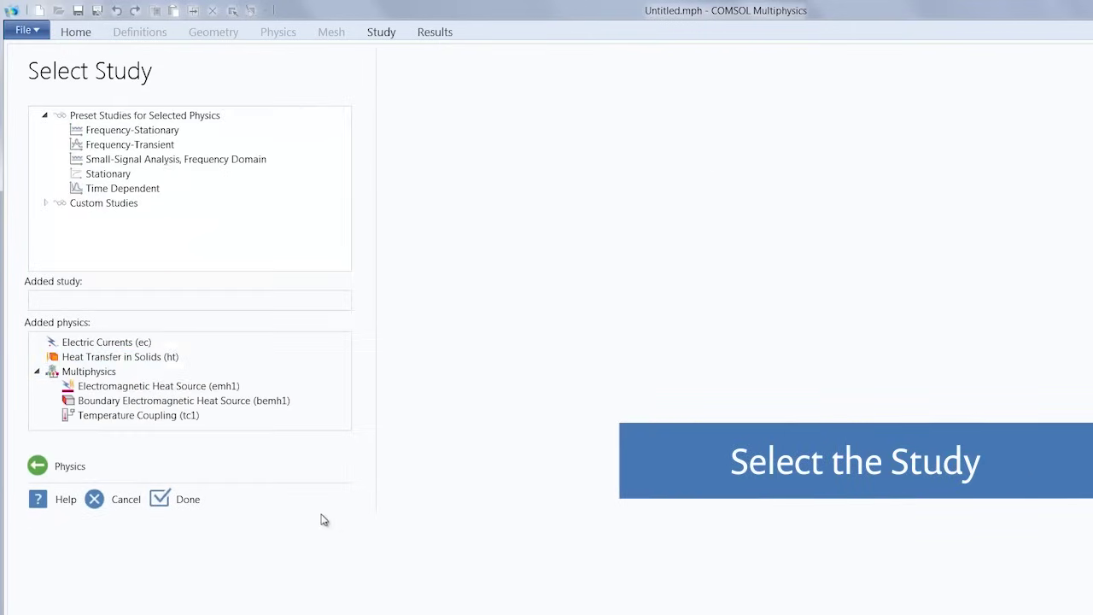
left_click(143, 117)
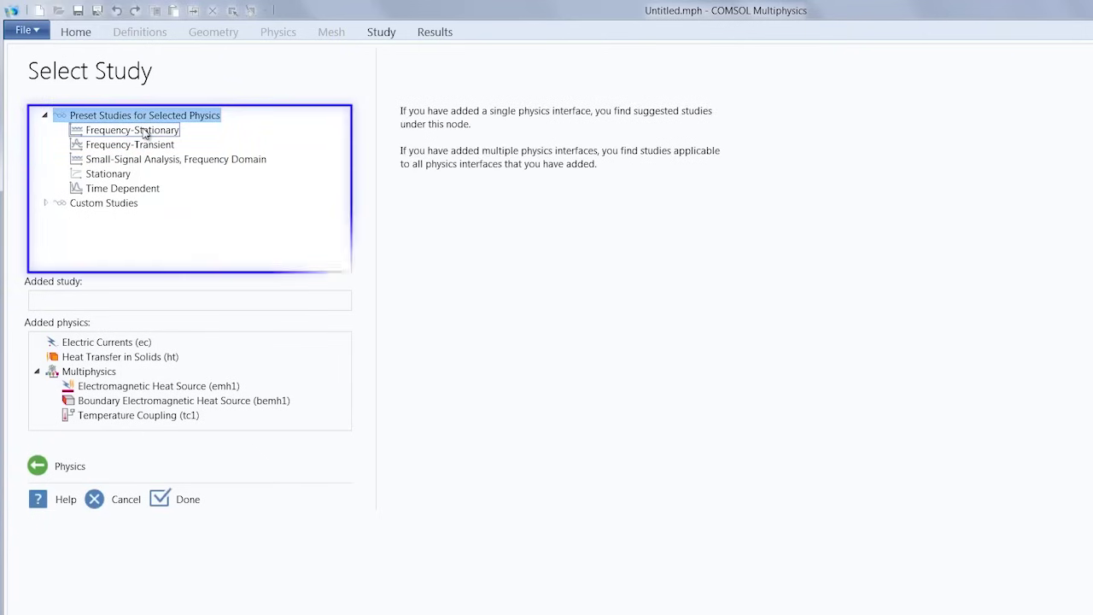
left_click(145, 131)
left_click(146, 145)
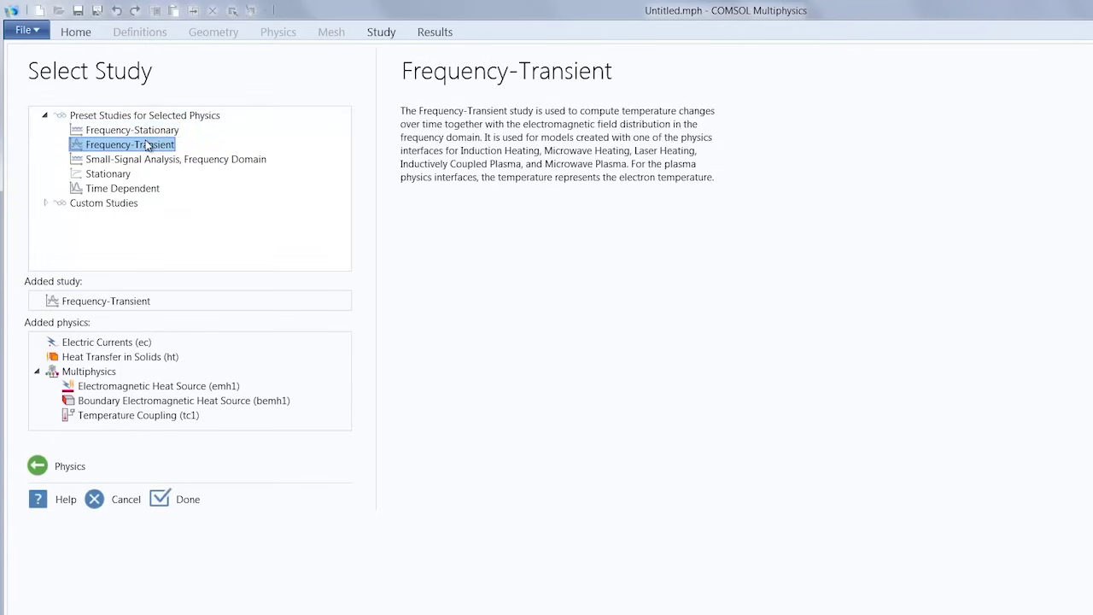
left_click(146, 160)
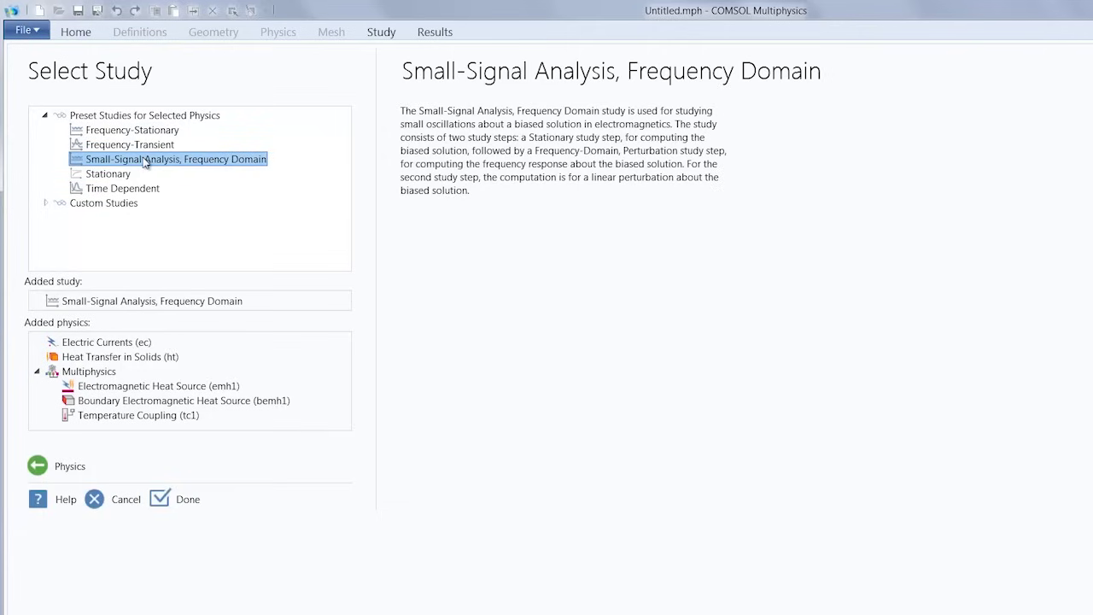
left_click(125, 175)
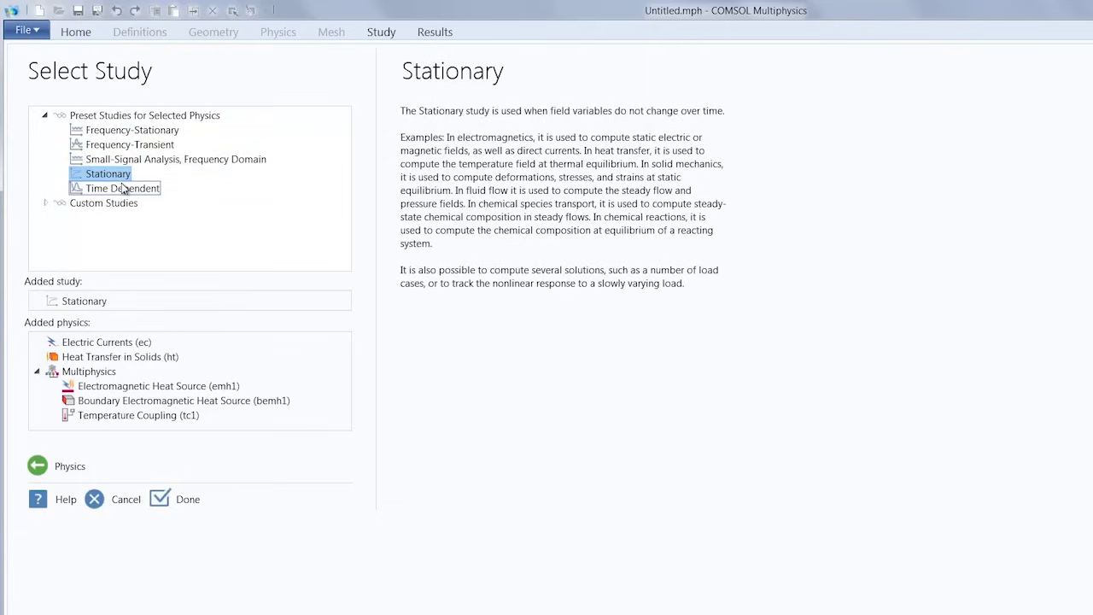
left_click(120, 190)
Look at Custom Studies' Empty Study, then pick Stationary and finish the wizard
left_click(105, 203)
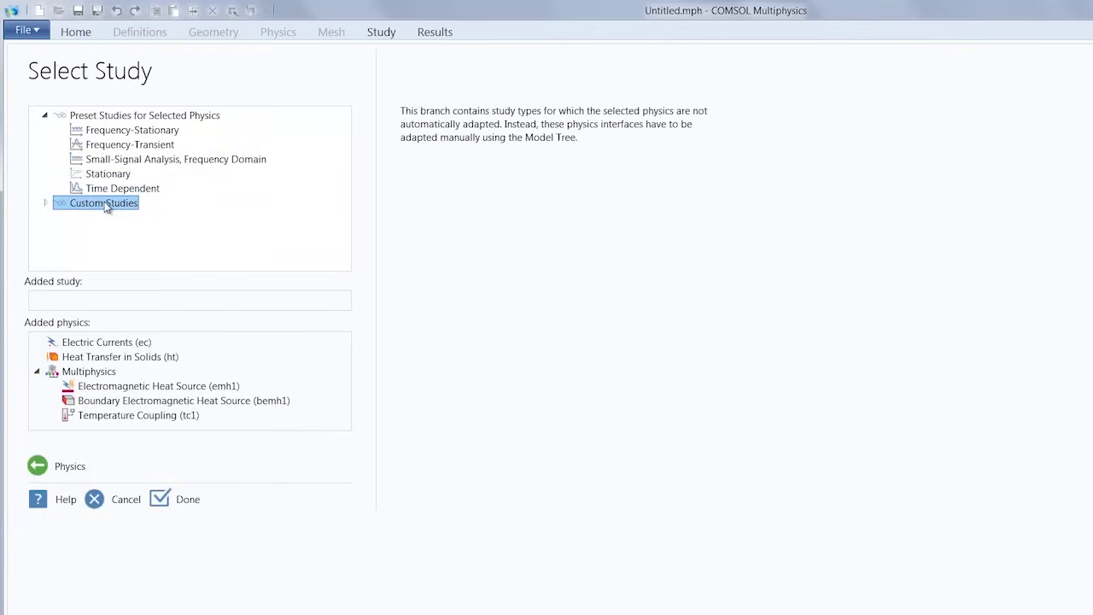
left_click(45, 205)
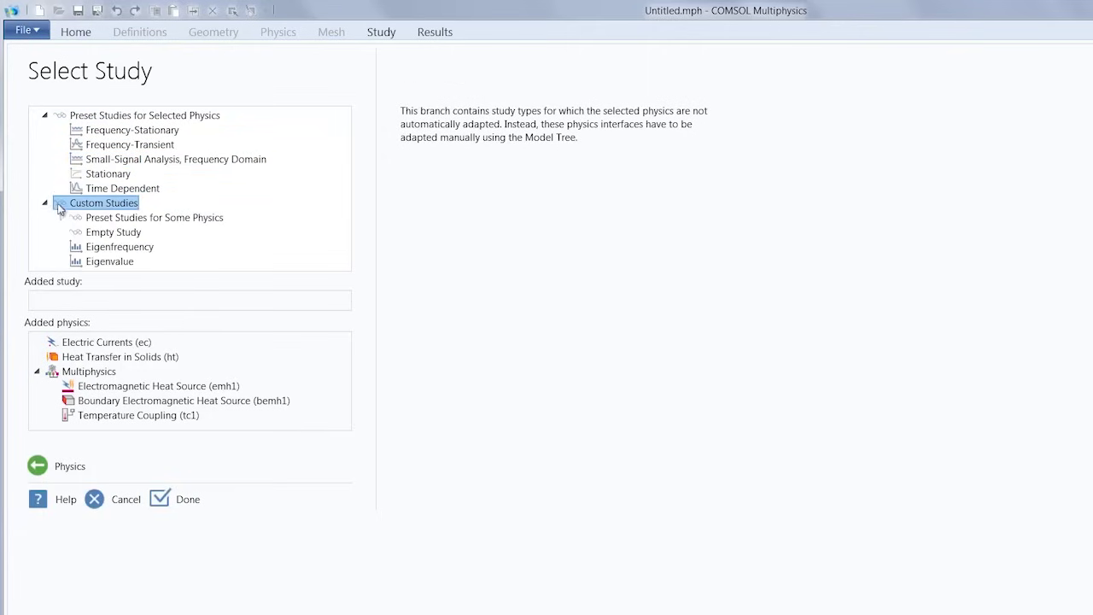
left_click(113, 233)
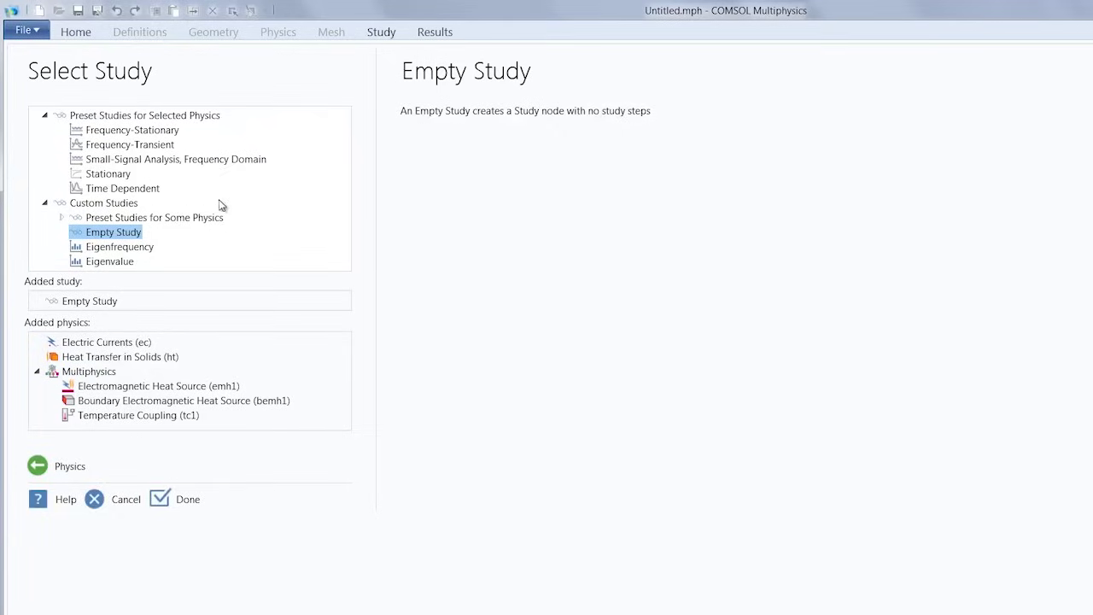
left_click(106, 174)
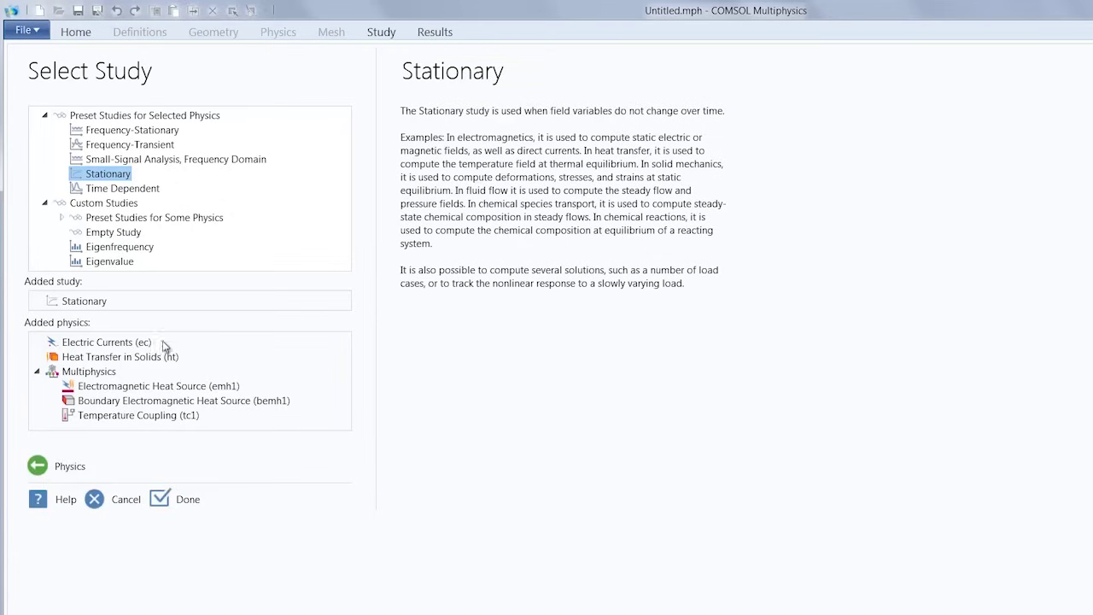
left_click(181, 502)
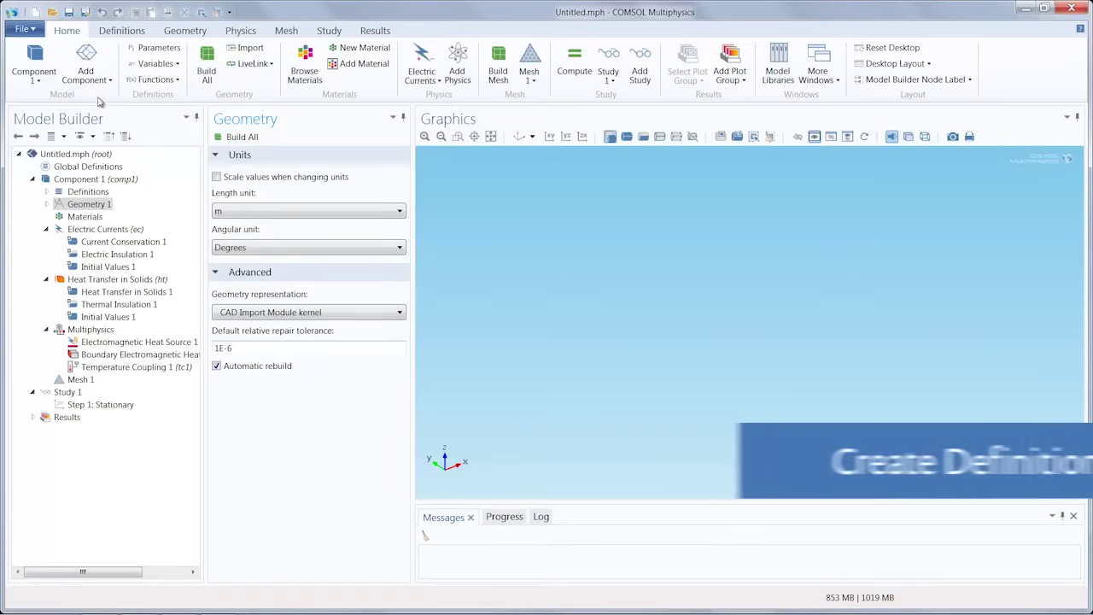
left_click(102, 82)
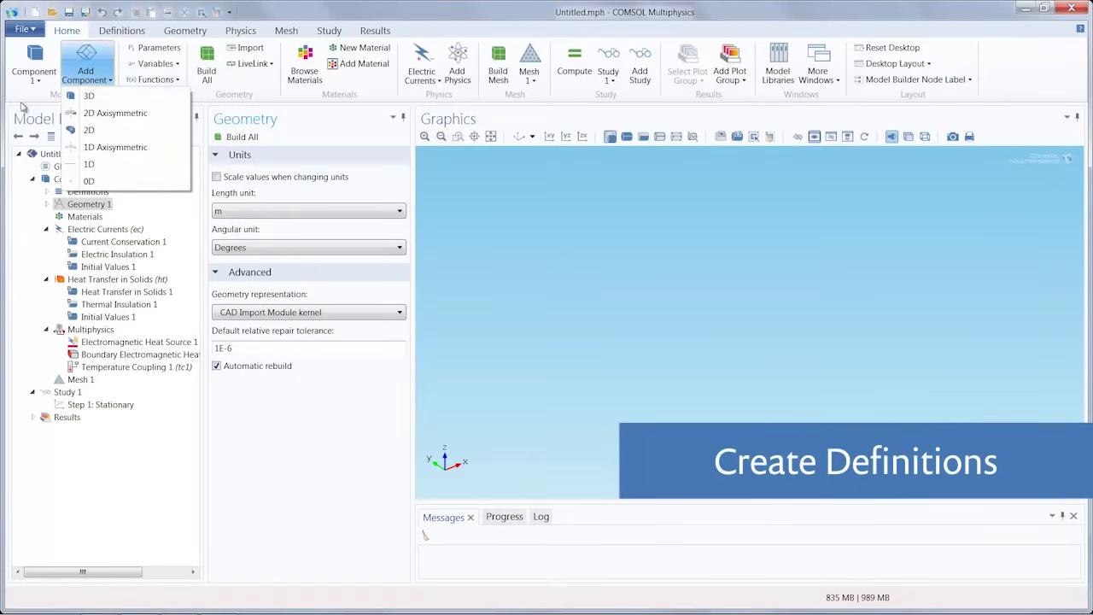
left_click(36, 102)
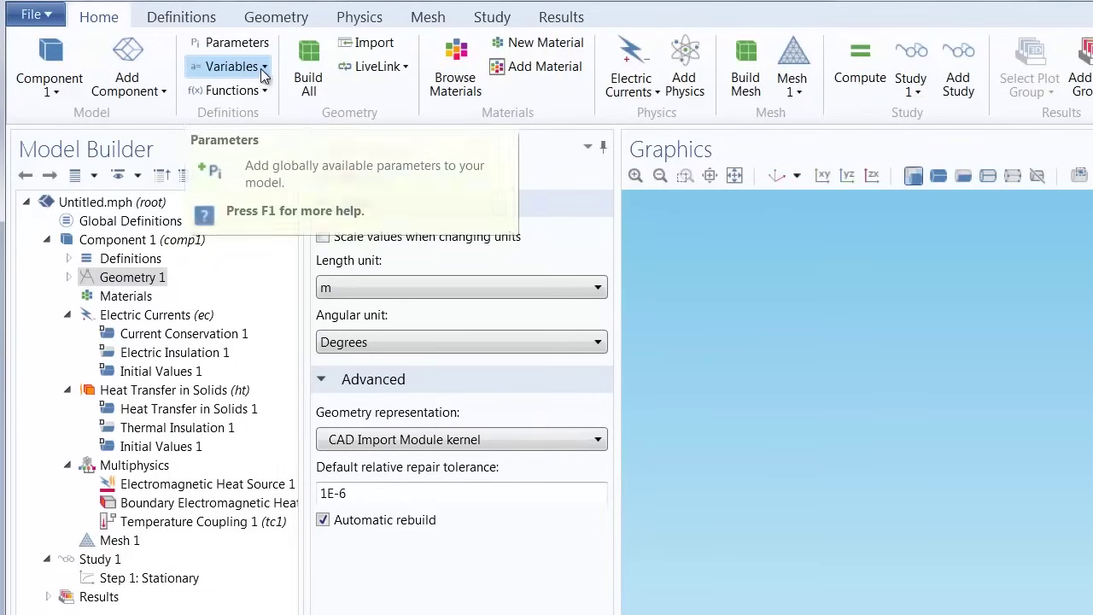
left_click(265, 74)
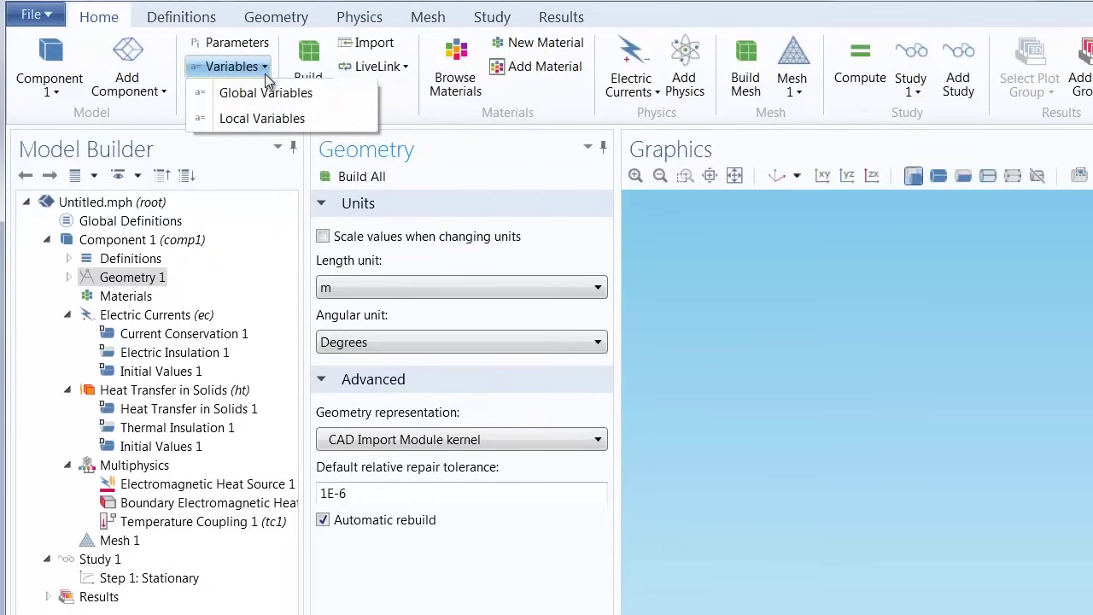
left_click(265, 73)
left_click(265, 90)
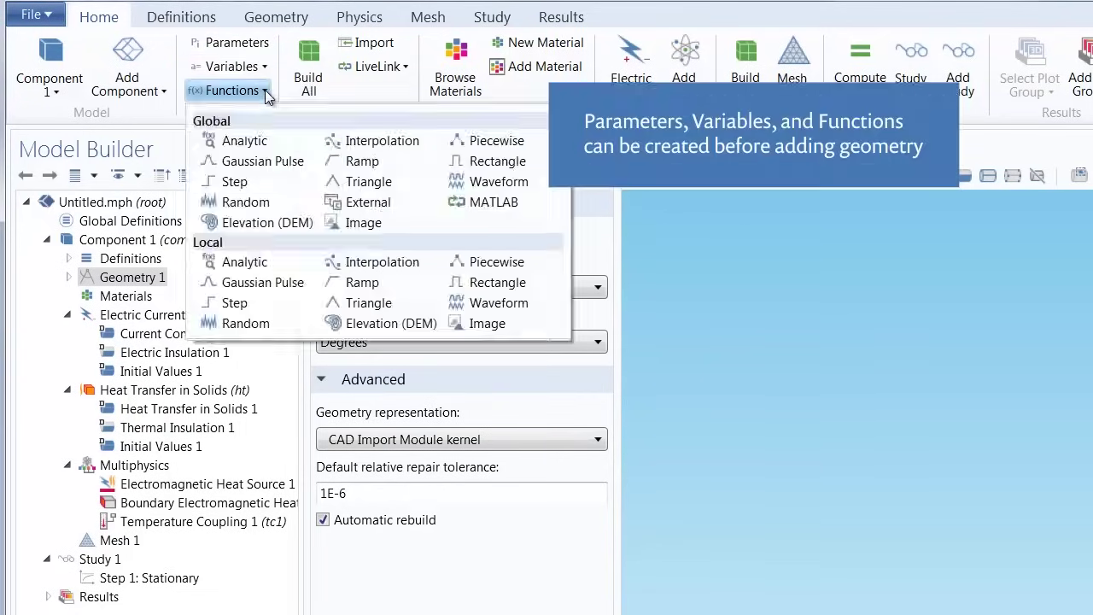
left_click(265, 90)
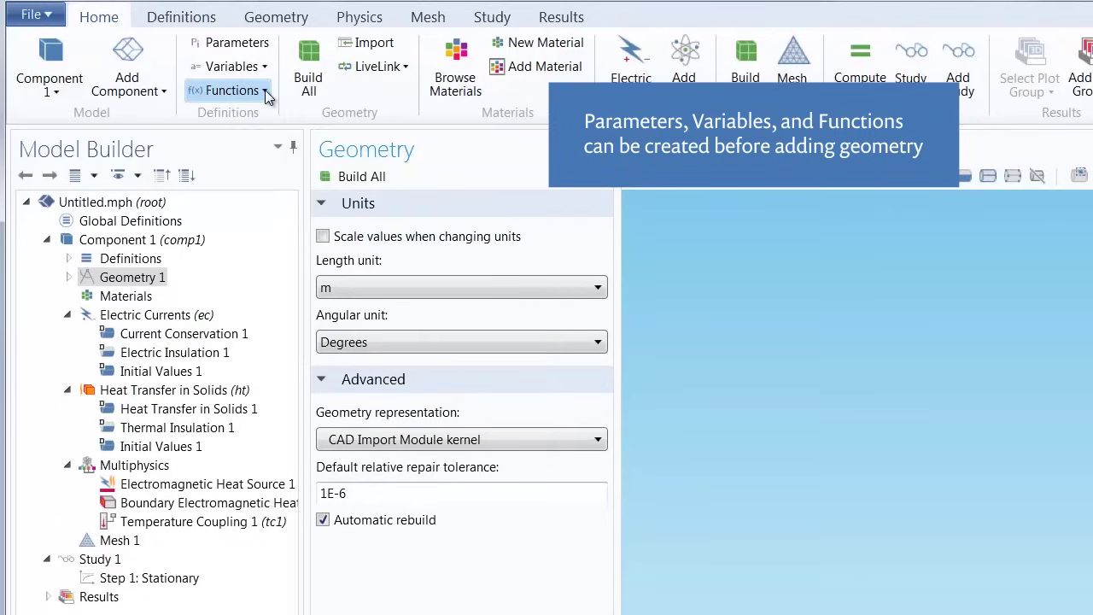
left_click(183, 17)
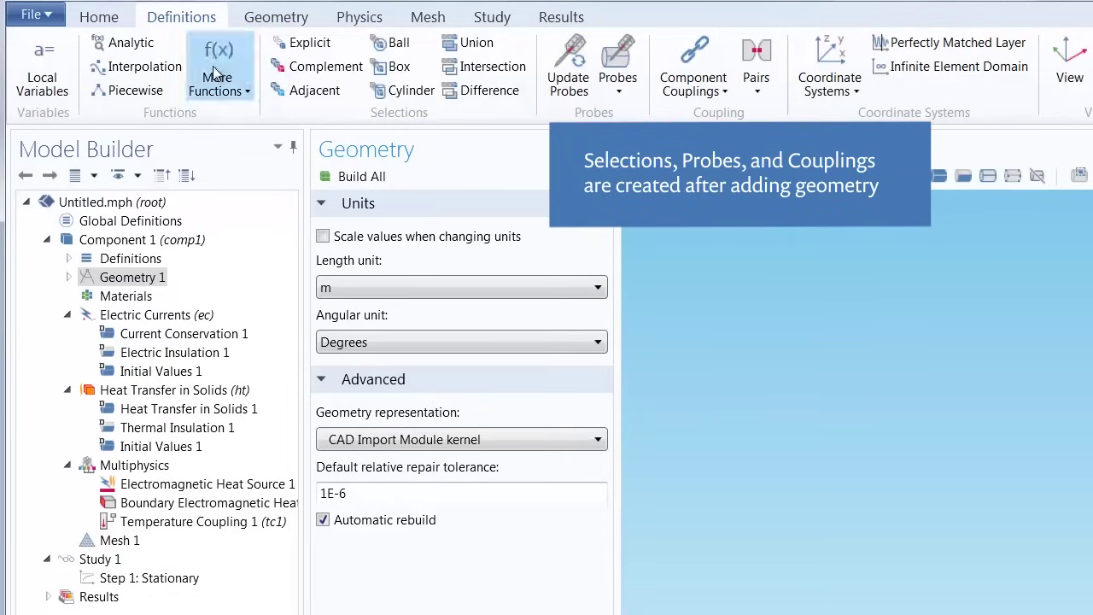
left_click(97, 17)
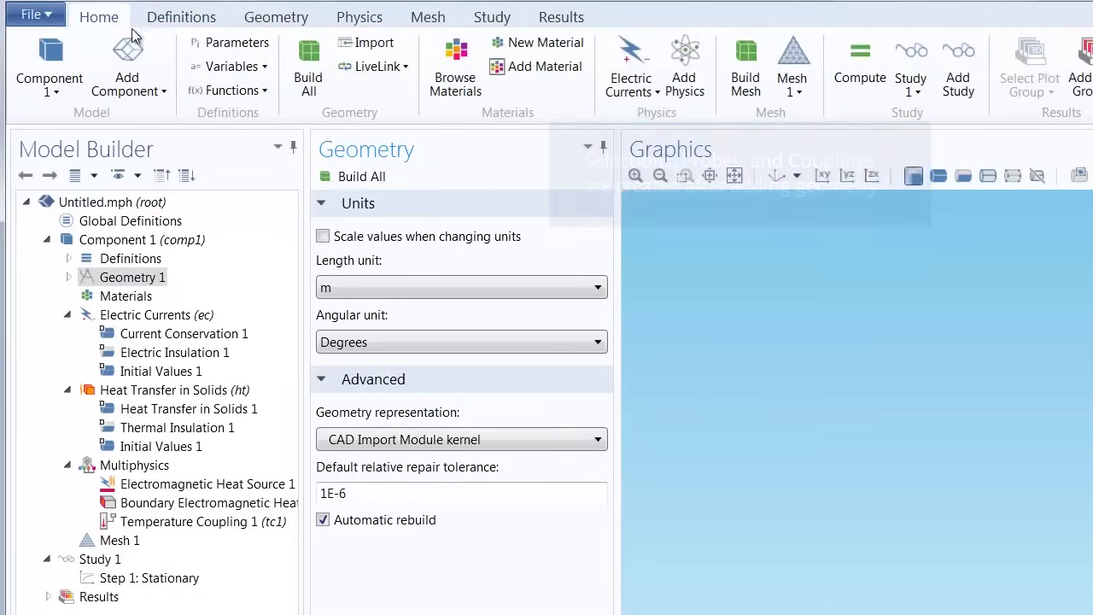